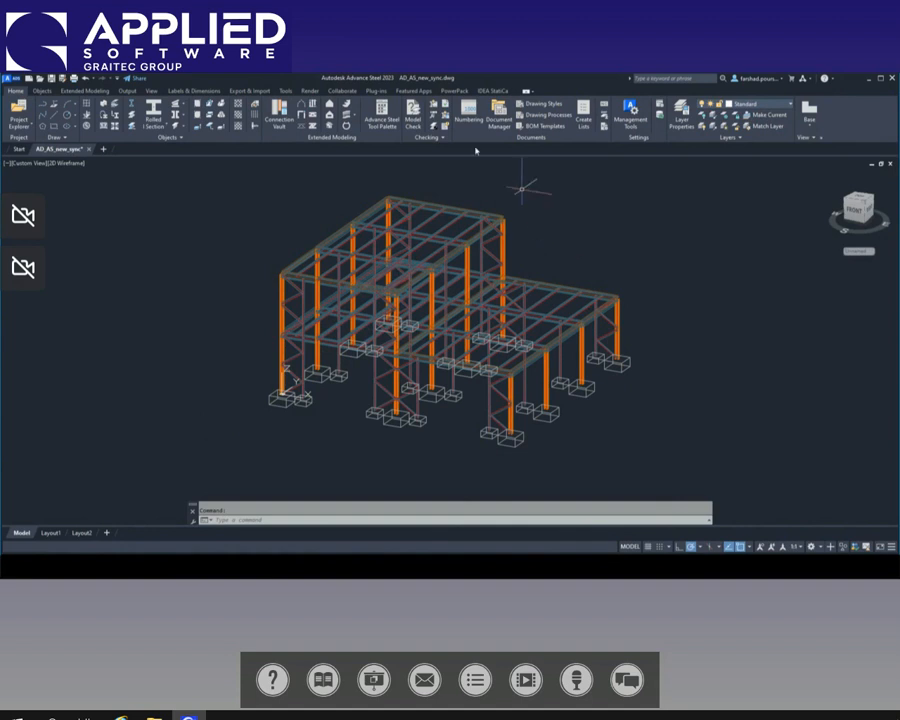
# Step: Export the steel model as a GTCX file named AS_to_AD in the Class folder on the desktop
pyautogui.click(455, 91)
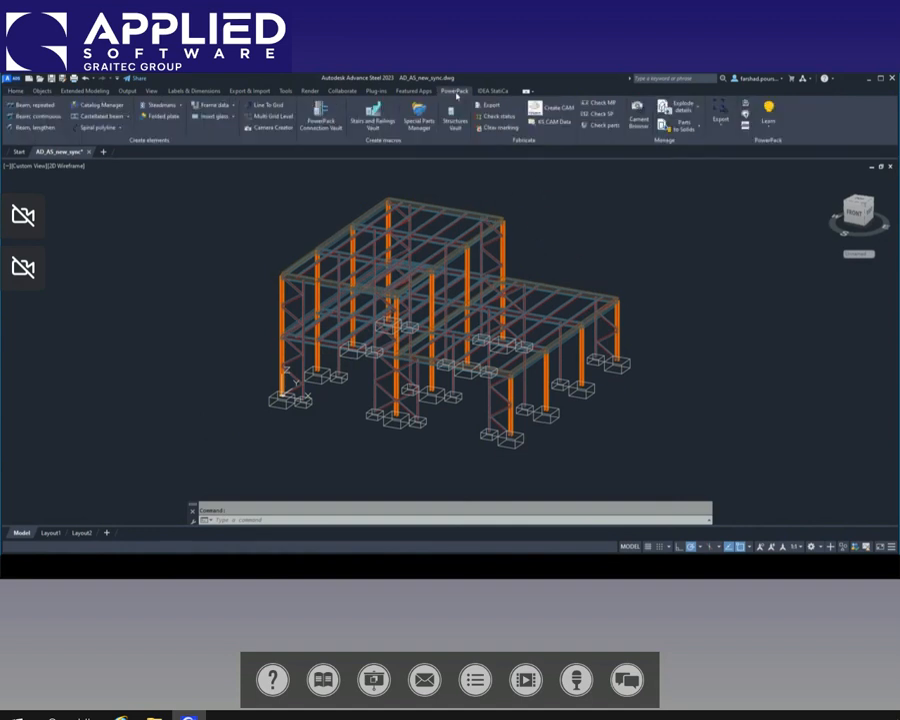
pyautogui.click(720, 112)
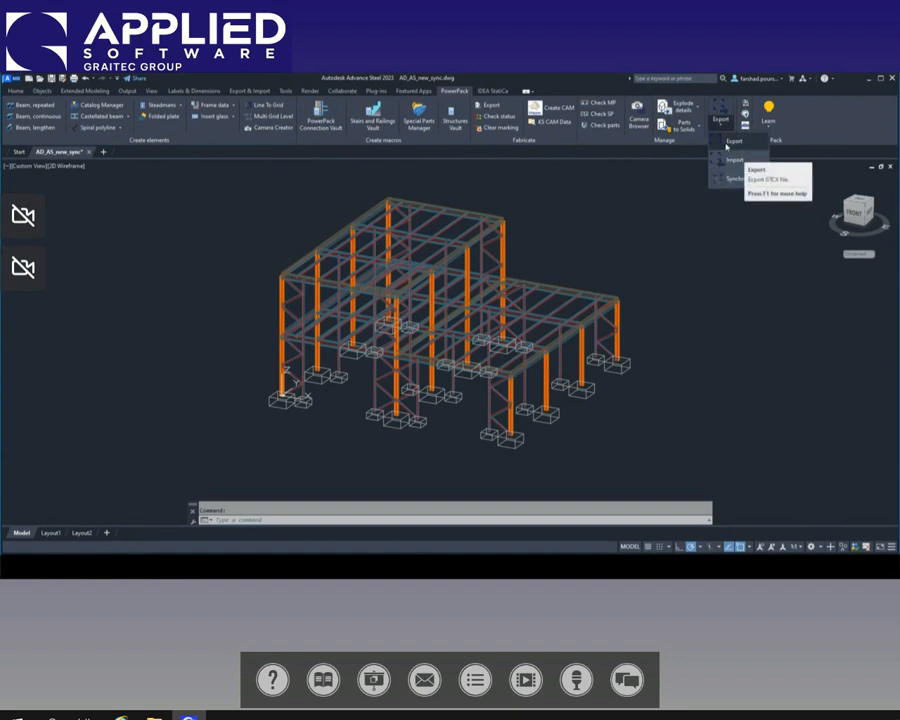
pyautogui.click(734, 146)
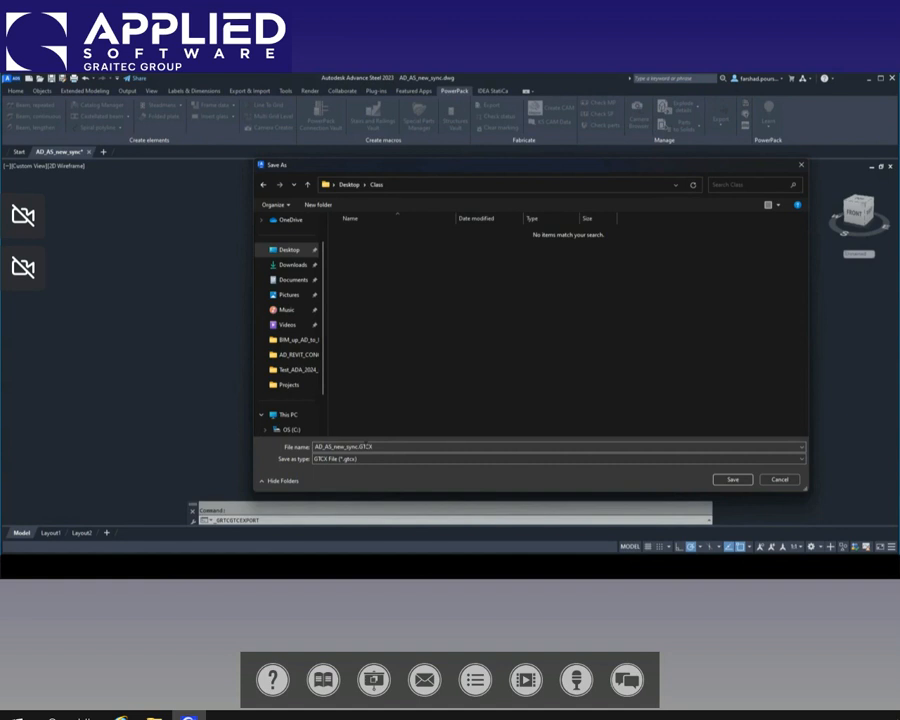
pyautogui.click(359, 447)
pyautogui.click(358, 447)
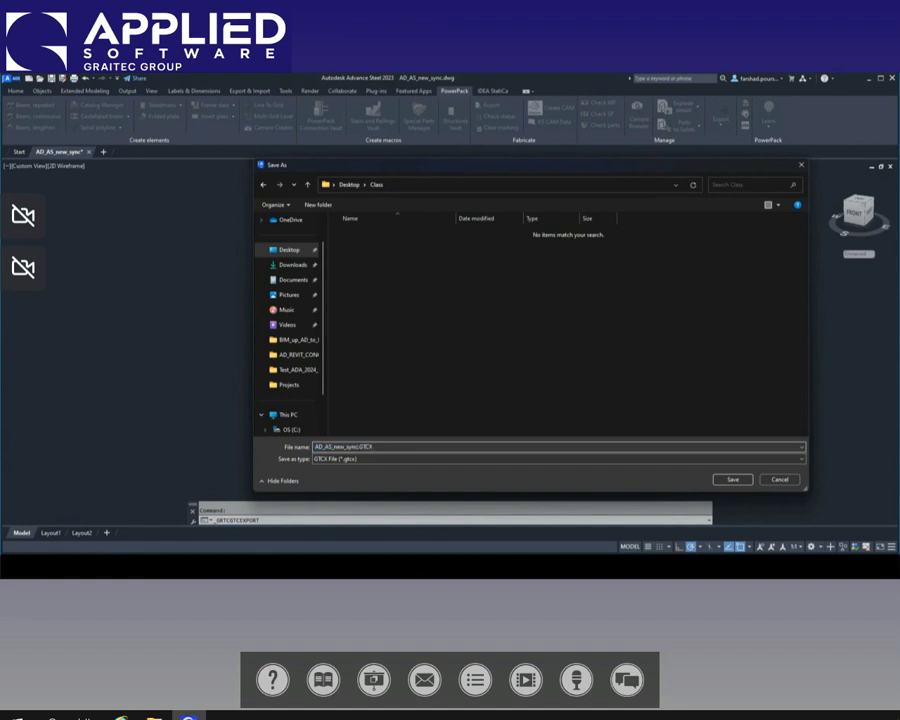
pyautogui.press('BackSpace')
pyautogui.press('BackSpace')
pyautogui.press('BackSpace')
pyautogui.press('BackSpace')
pyautogui.press('BackSpace')
pyautogui.press('BackSpace')
pyautogui.press('BackSpace')
pyautogui.press('BackSpace')
pyautogui.press('BackSpace')
pyautogui.press('BackSpace')
pyautogui.press('BackSpace')
pyautogui.press('BackSpace')
pyautogui.press('BackSpace')
pyautogui.press('BackSpace')
pyautogui.write('AS_to_A')
pyautogui.click(731, 480)
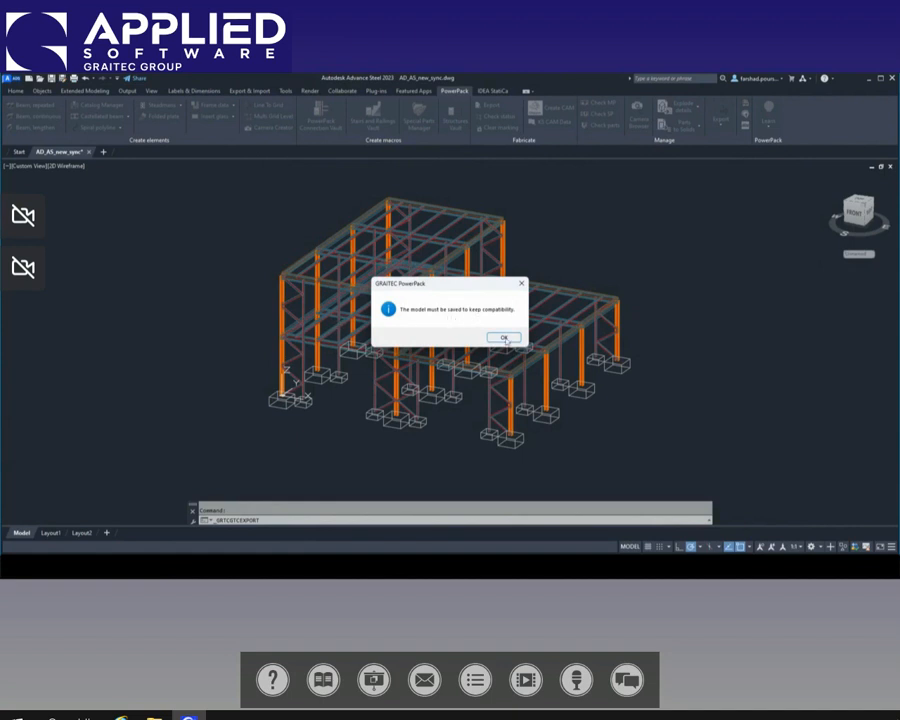
pyautogui.click(504, 337)
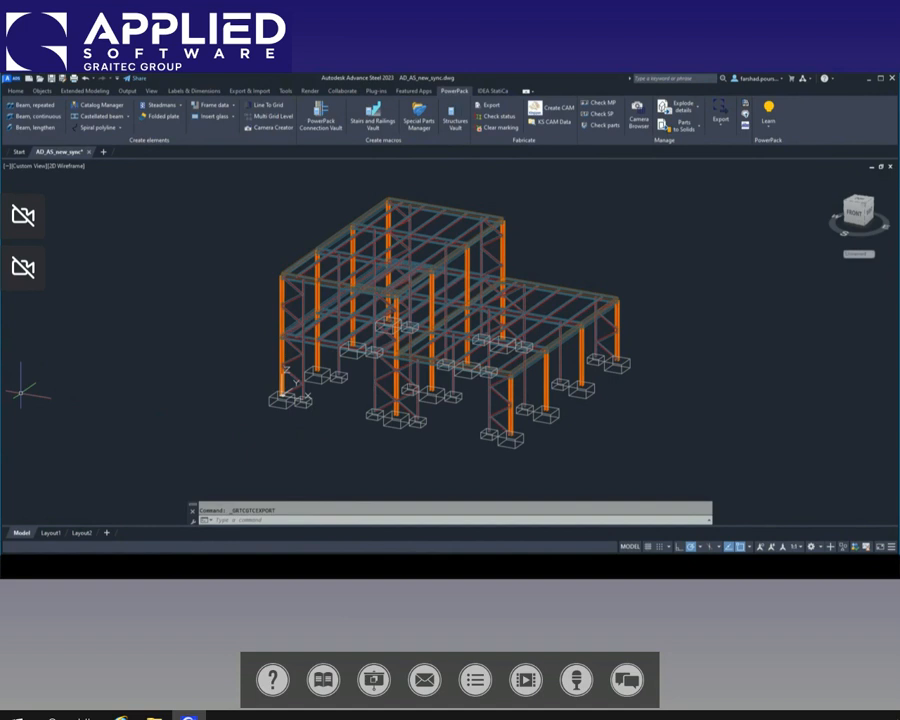
# Step: Switch to Advance Design and confirm the Canada localization with NBC 2015 combinations and CAN/CSA S16-14 steelwork
pyautogui.hotkey('alt', 'Tab')
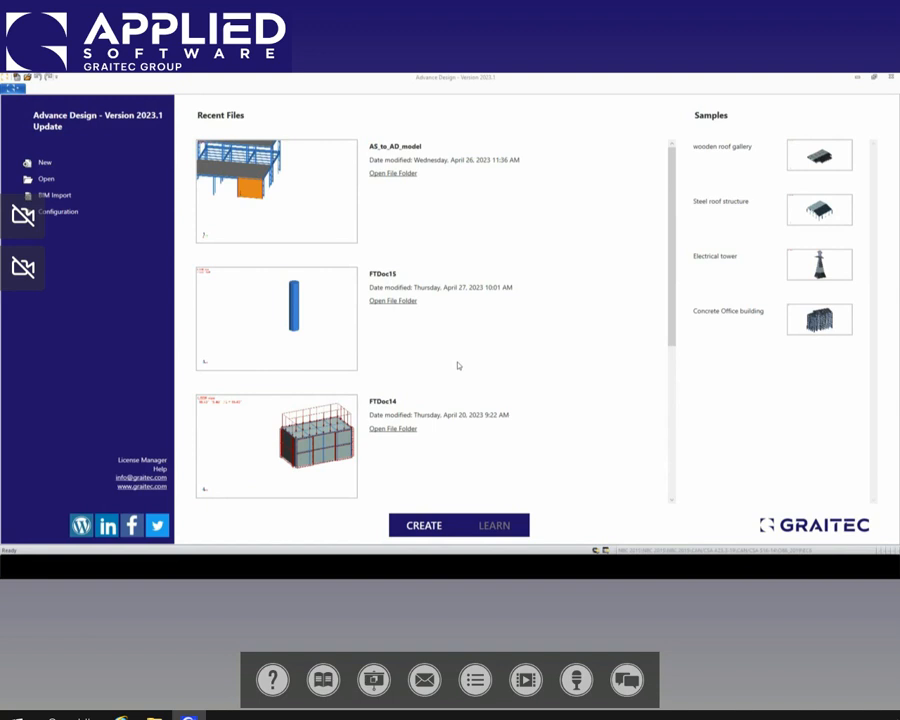
pyautogui.click(54, 213)
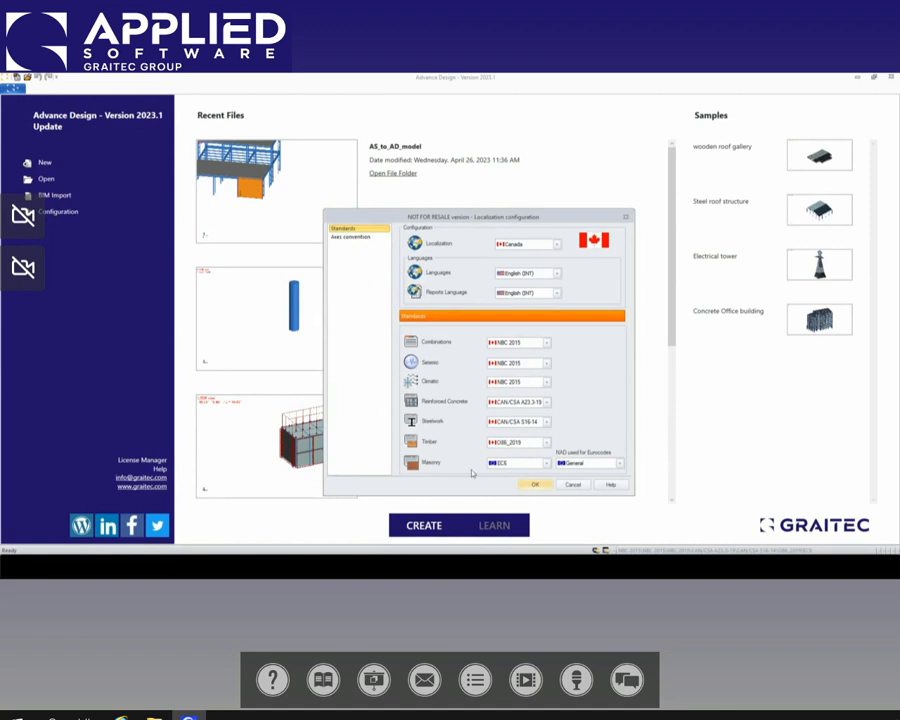
pyautogui.click(557, 246)
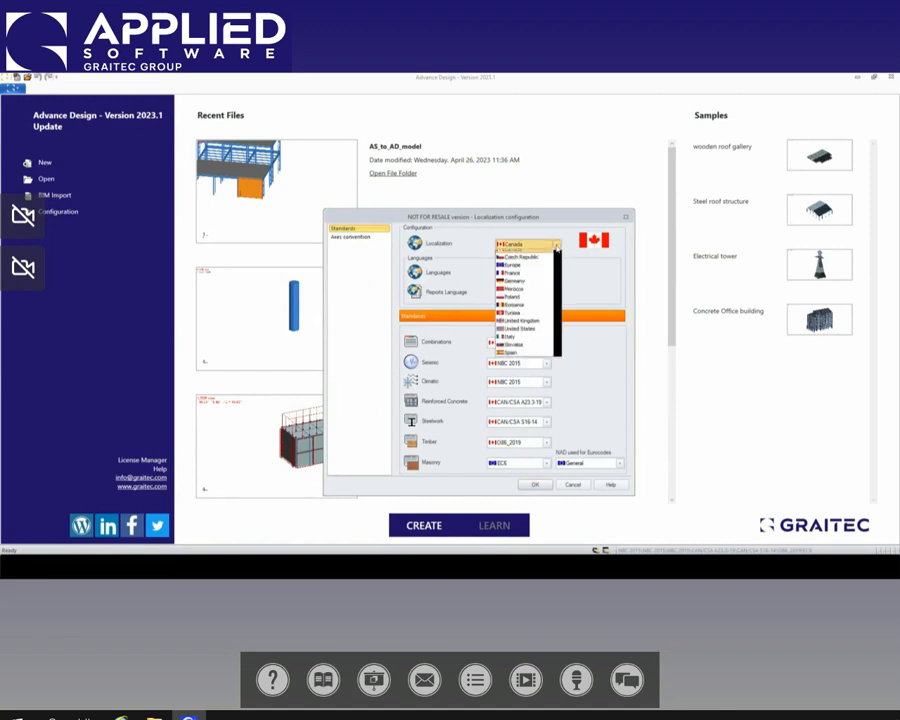
pyautogui.click(553, 254)
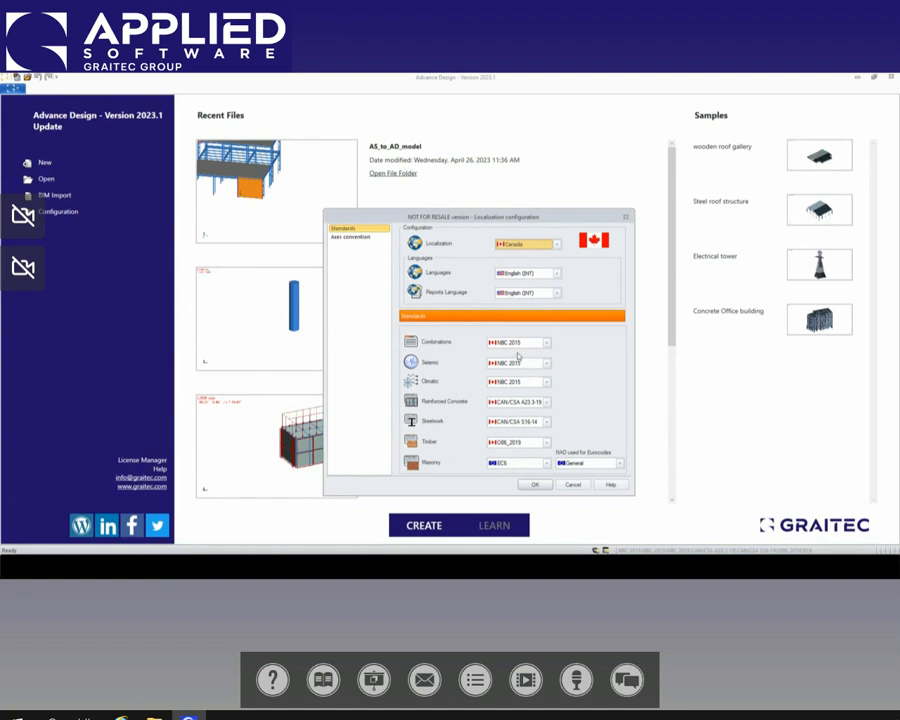
pyautogui.click(545, 343)
pyautogui.click(544, 345)
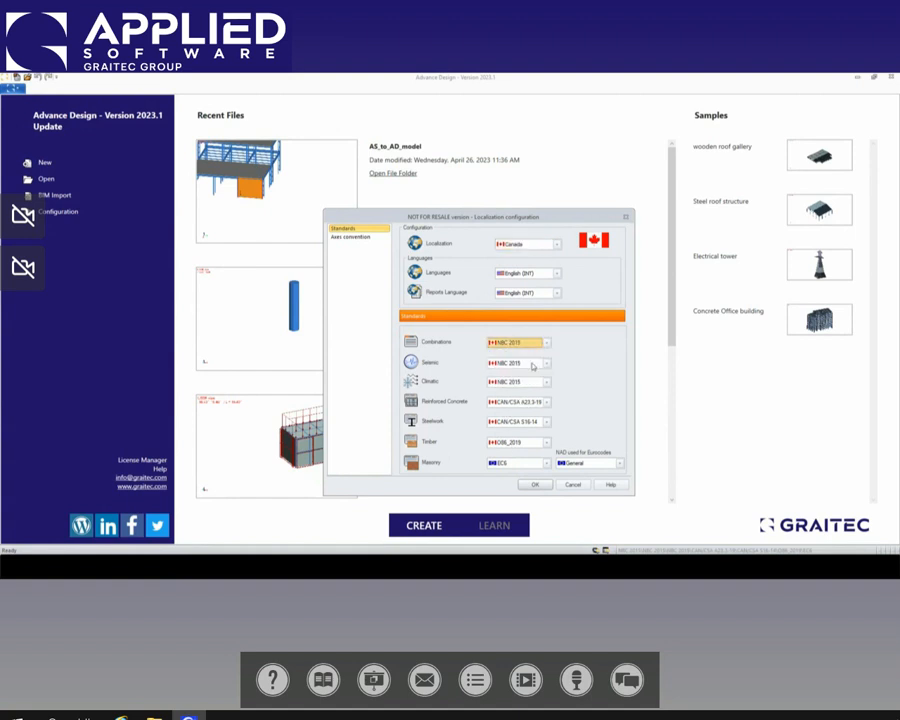
pyautogui.click(545, 422)
pyautogui.click(545, 424)
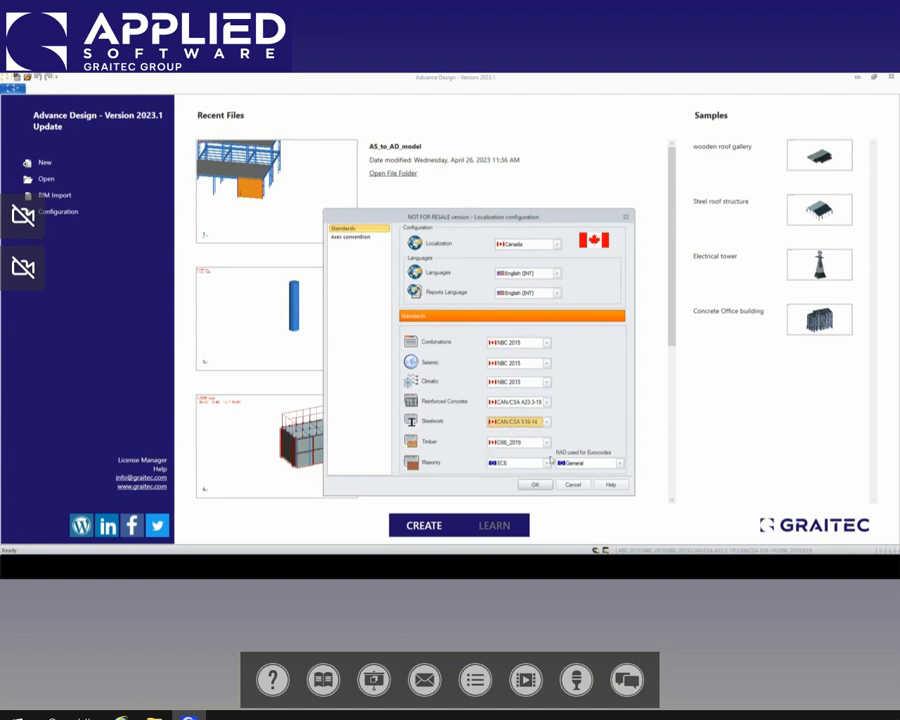
pyautogui.click(545, 488)
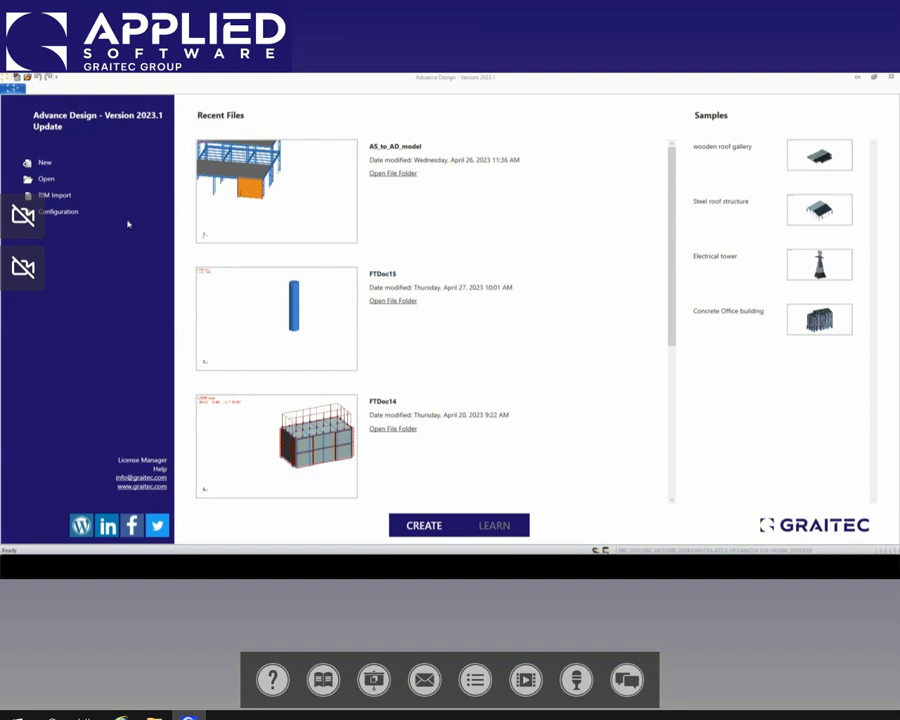
# Step: Import AS_to_AD.GTCX from the Class folder through BIM Import and skip the project settings wizard
pyautogui.click(51, 199)
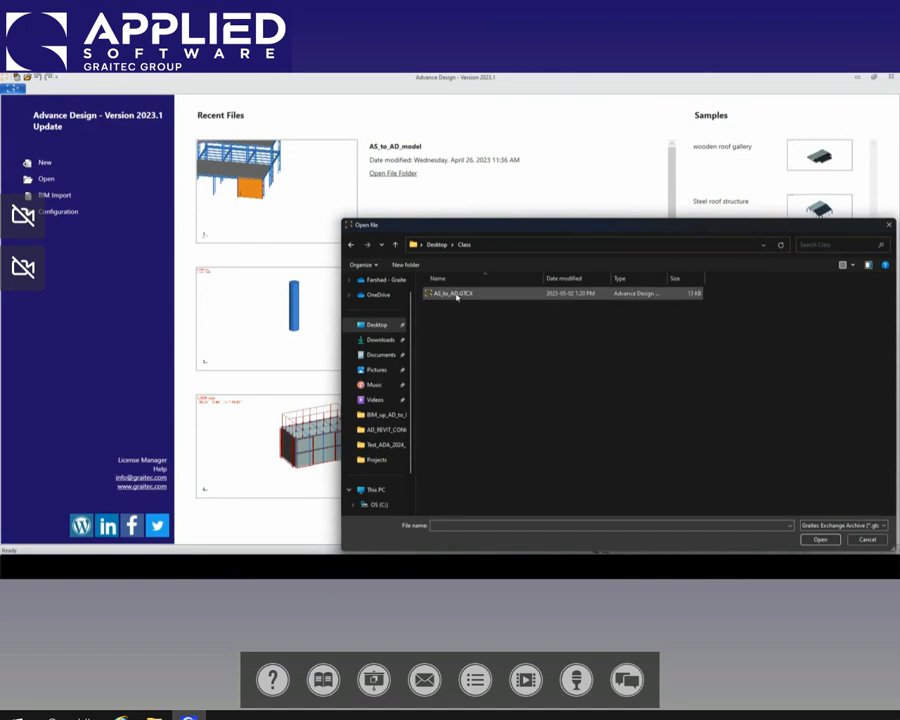
pyautogui.doubleClick(456, 294)
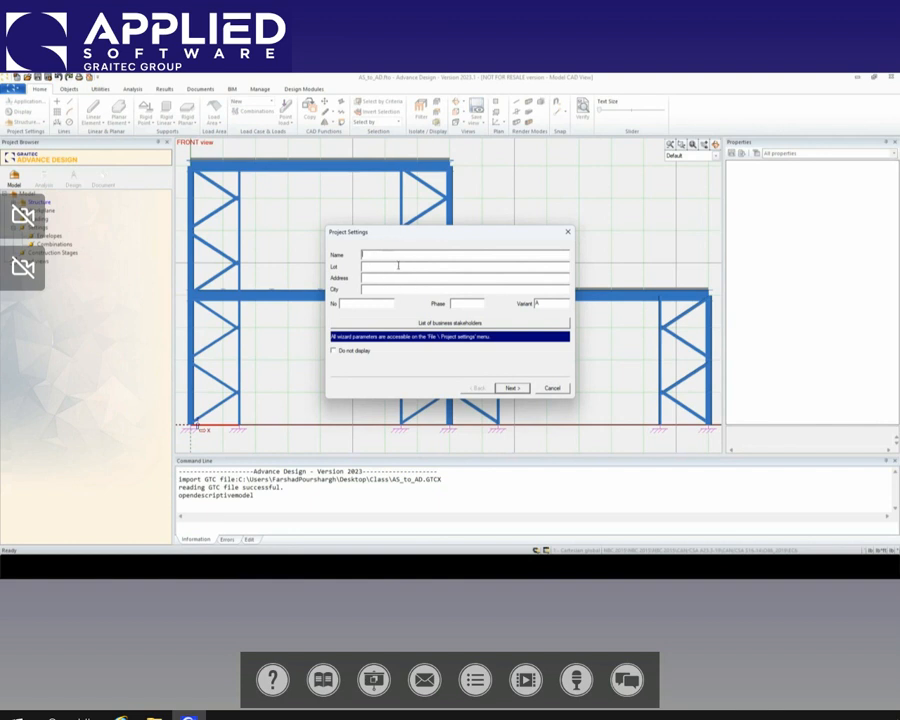
pyautogui.click(557, 389)
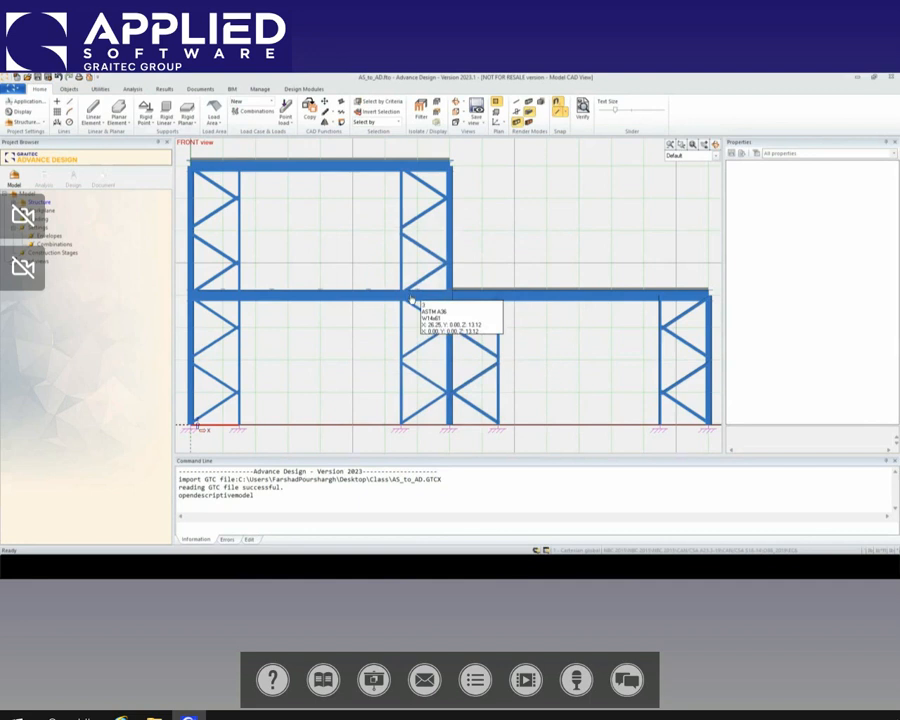
# Step: Examine the imported structure in 3D from several sides, including the slabs, frames and column-base supports
pyautogui.scroll(-5, 565, 348)
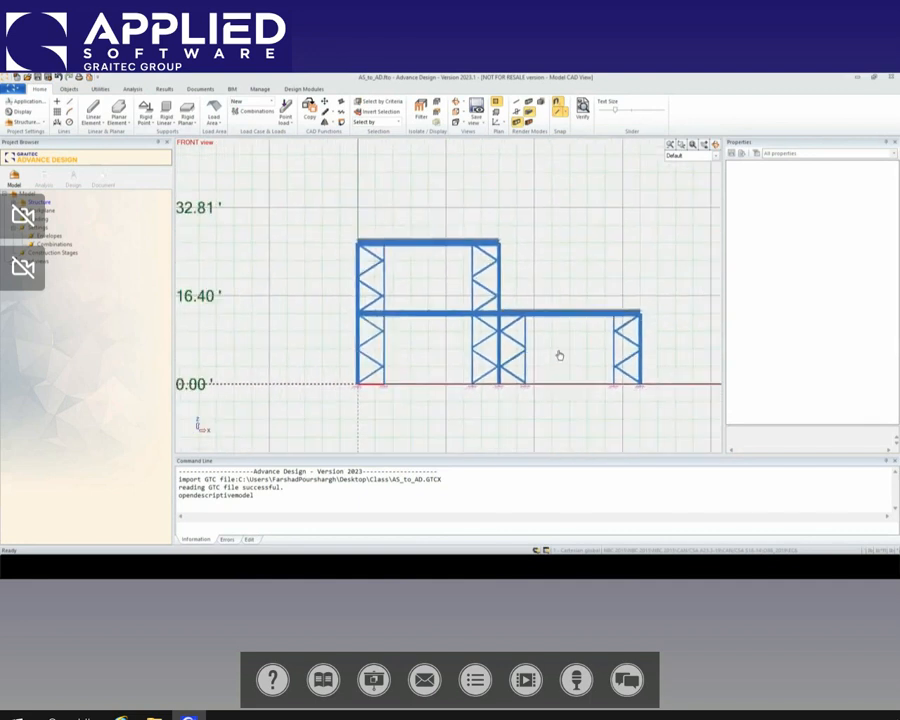
pyautogui.moveTo(573, 363); pyautogui.dragTo(342, 346, button='middle')
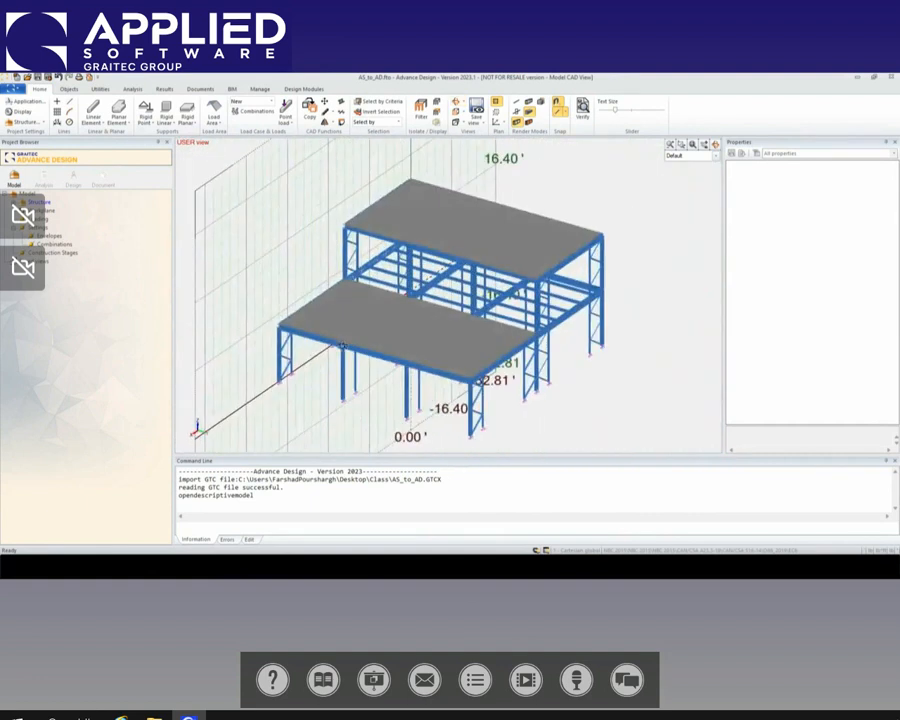
pyautogui.moveTo(396, 402); pyautogui.dragTo(408, 348, button='middle')
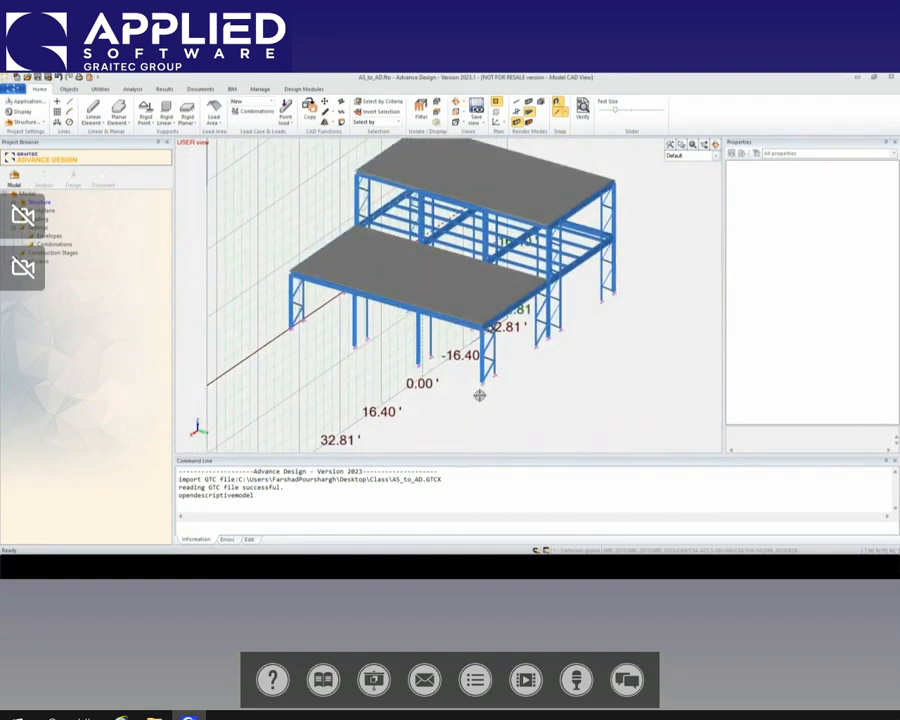
pyautogui.scroll(2, 484, 394)
pyautogui.scroll(4, 486, 393)
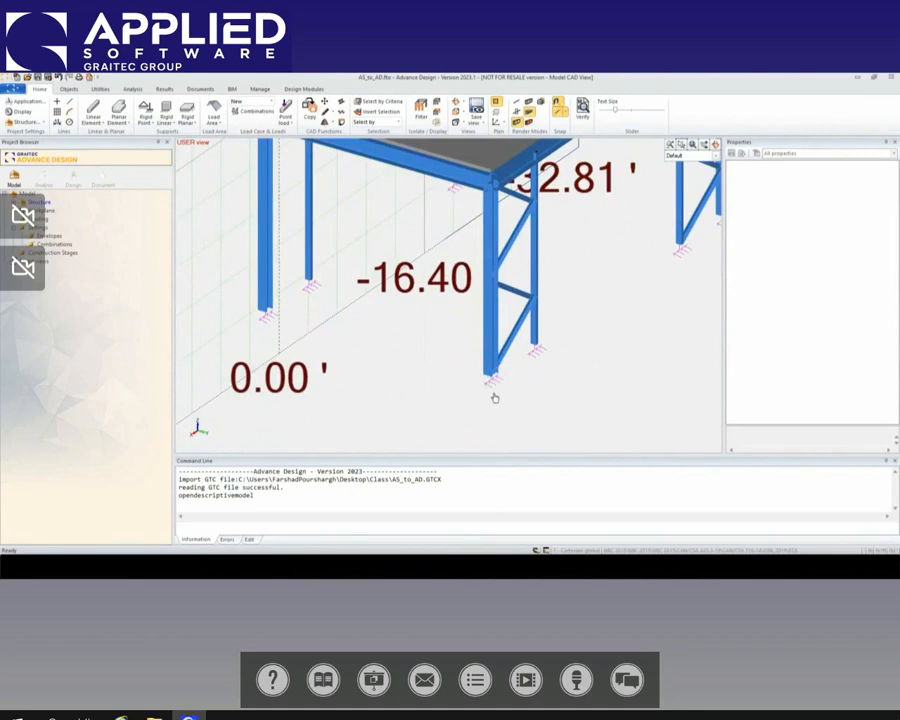
pyautogui.scroll(-5, 494, 398)
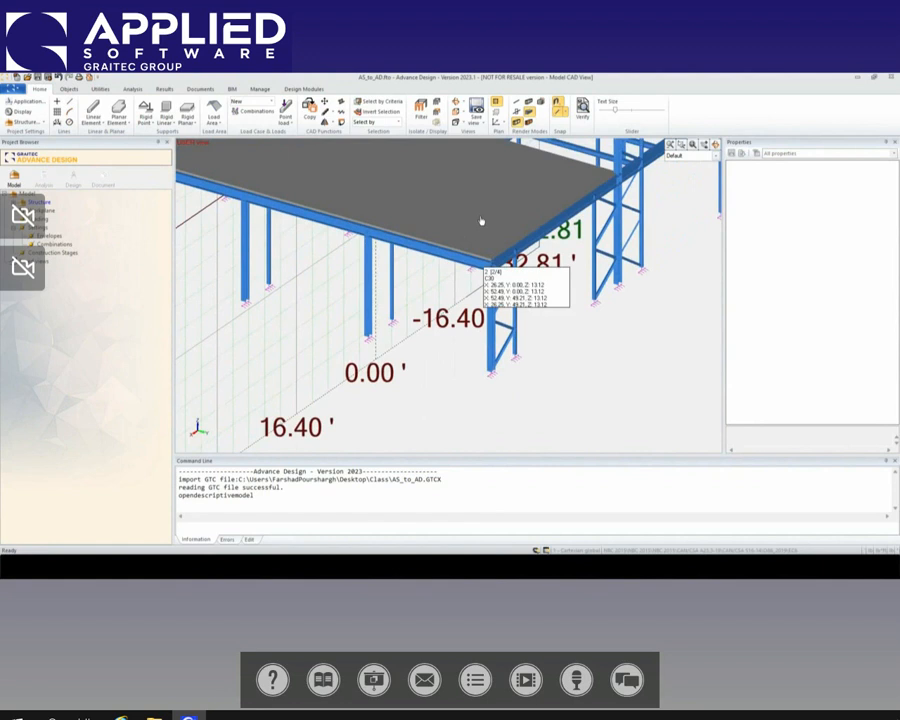
pyautogui.scroll(-3, 445, 343)
pyautogui.keyDown('shift'); pyautogui.moveTo(388, 376); pyautogui.dragTo(532, 379, button='middle'); pyautogui.keyUp('shift')
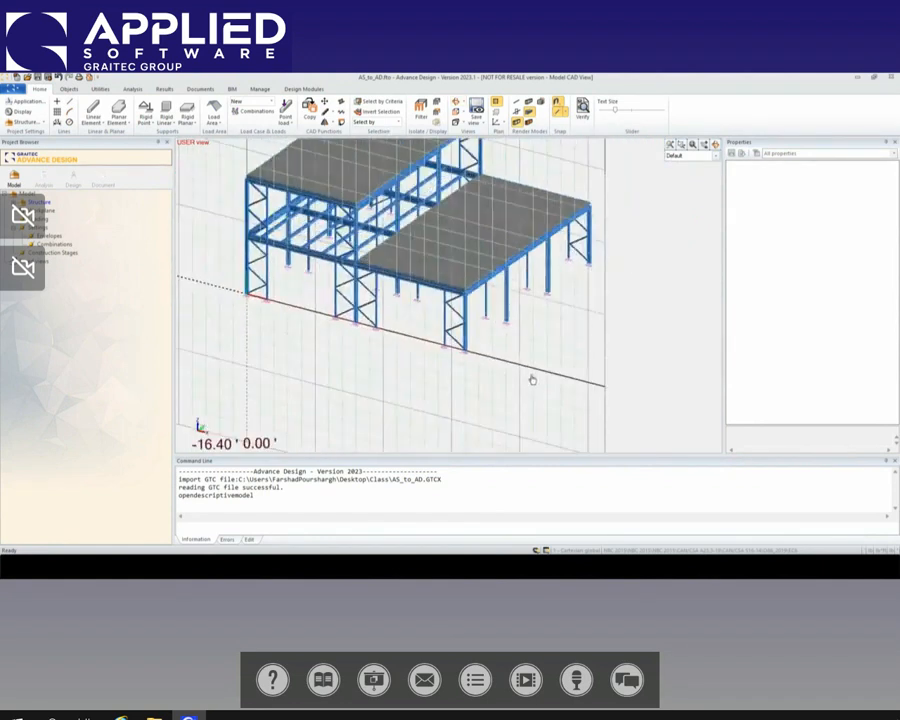
pyautogui.scroll(-1, 532, 379)
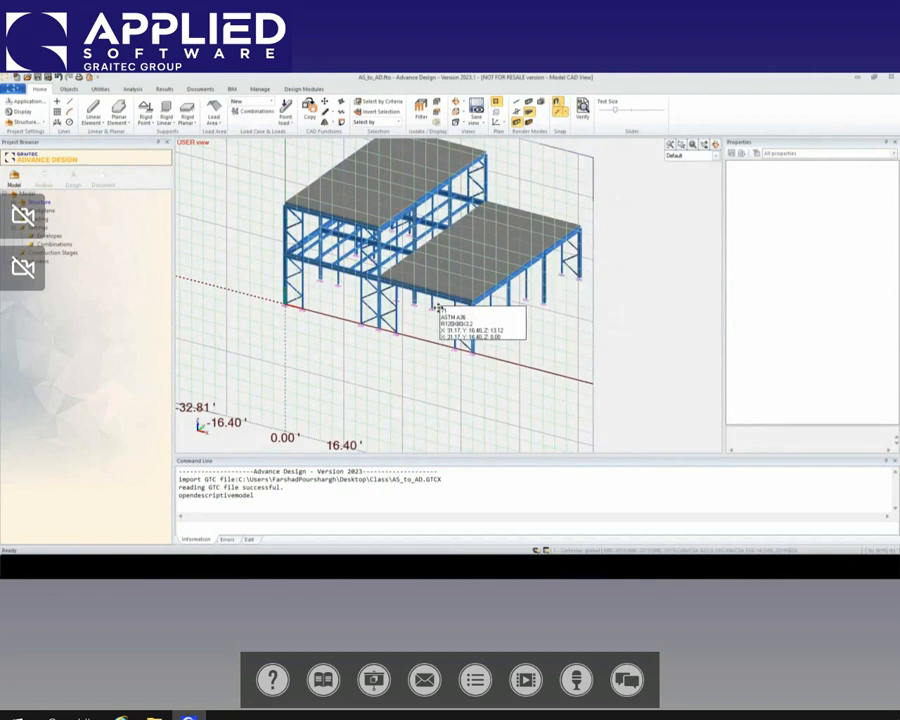
pyautogui.moveTo(434, 301); pyautogui.dragTo(470, 331, button='middle')
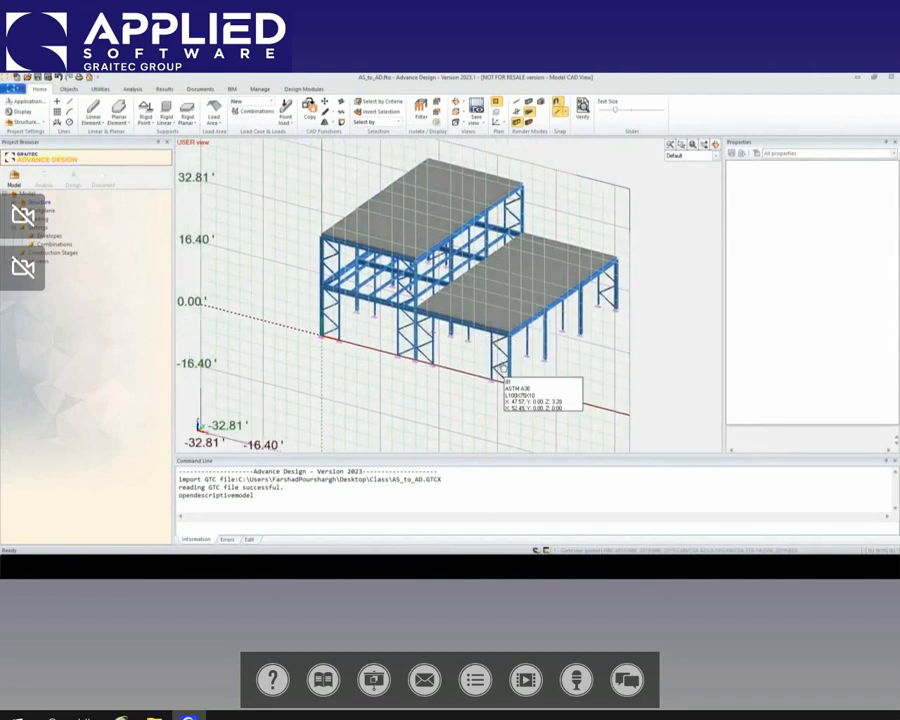
# Step: Hide the work plane grid around the structure
pyautogui.scroll(-1, 491, 266)
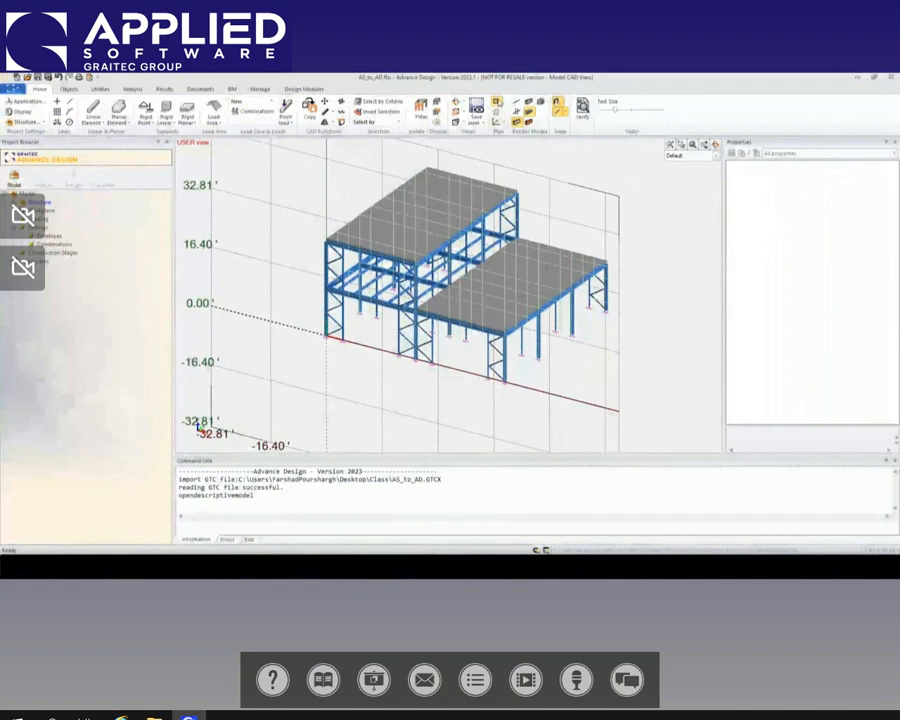
pyautogui.click(458, 102)
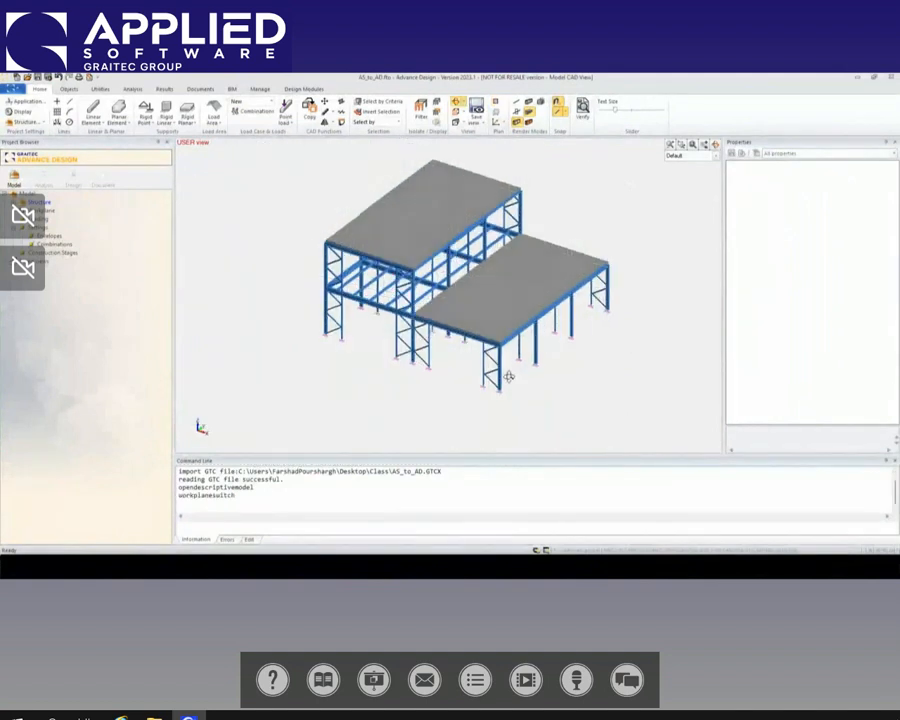
pyautogui.keyDown('shift'); pyautogui.moveTo(509, 376); pyautogui.dragTo(506, 391, button='middle'); pyautogui.keyUp('shift')
# Step: Inspect the material and cross-section properties of the lower bay's front corner column
pyautogui.scroll(2, 506, 391)
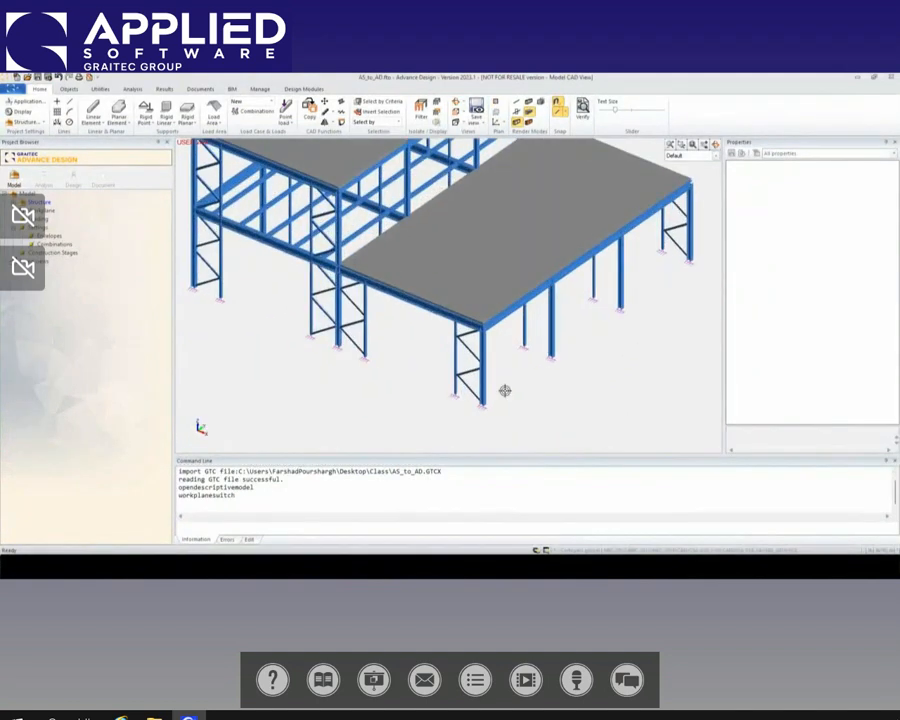
pyautogui.scroll(2, 505, 391)
pyautogui.click(479, 390)
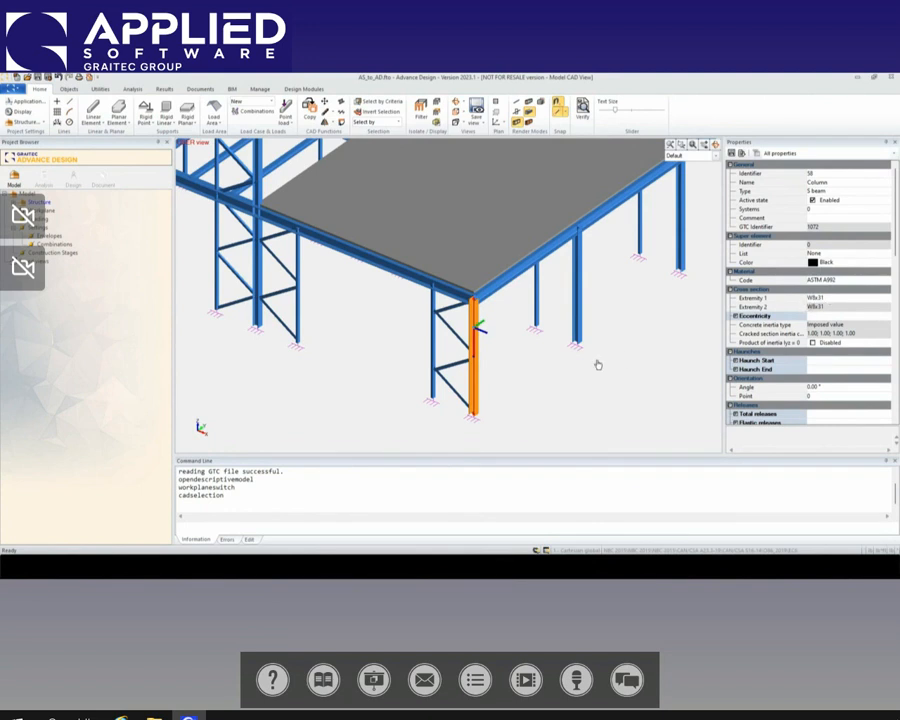
pyautogui.scroll(-2, 518, 377)
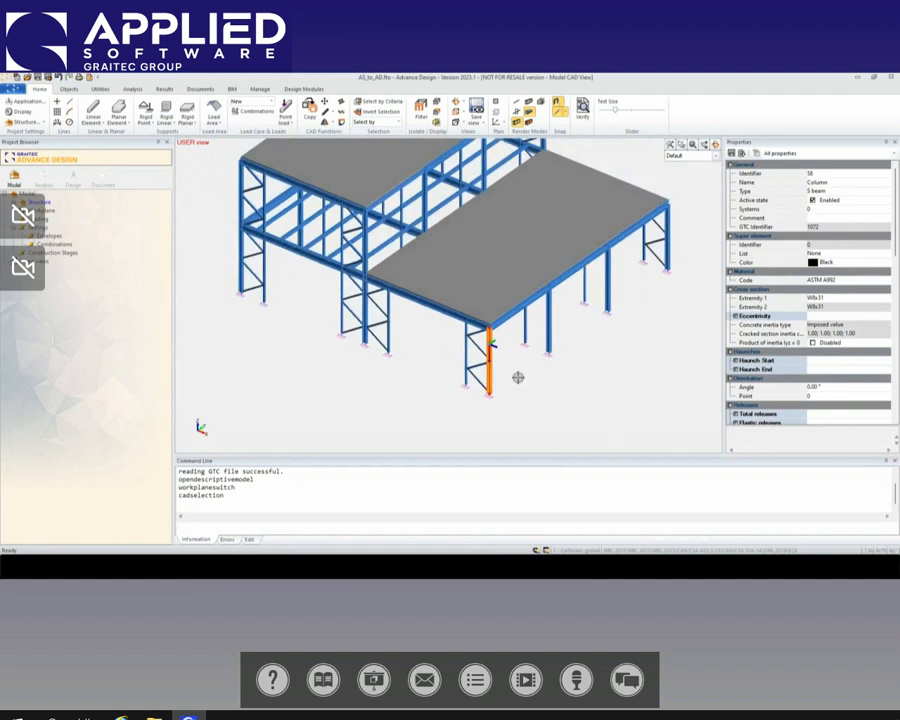
pyautogui.moveTo(523, 388); pyautogui.dragTo(530, 401, button='middle')
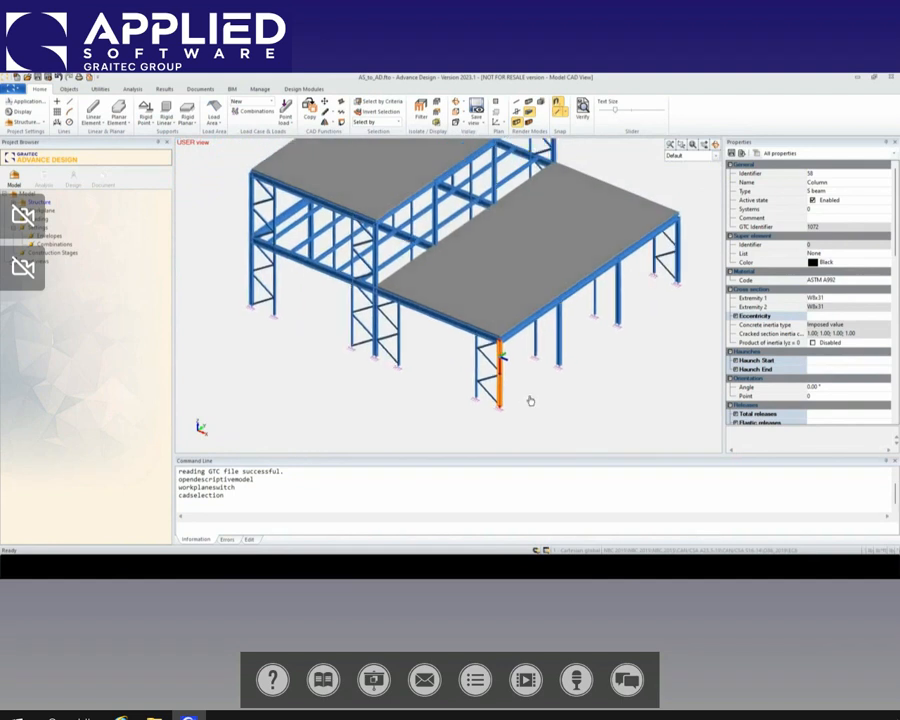
pyautogui.press('Escape')
# Step: Inspect the footing dimensions and restraint properties of the foundation support under the lower bay's front corner column
pyautogui.click(499, 407)
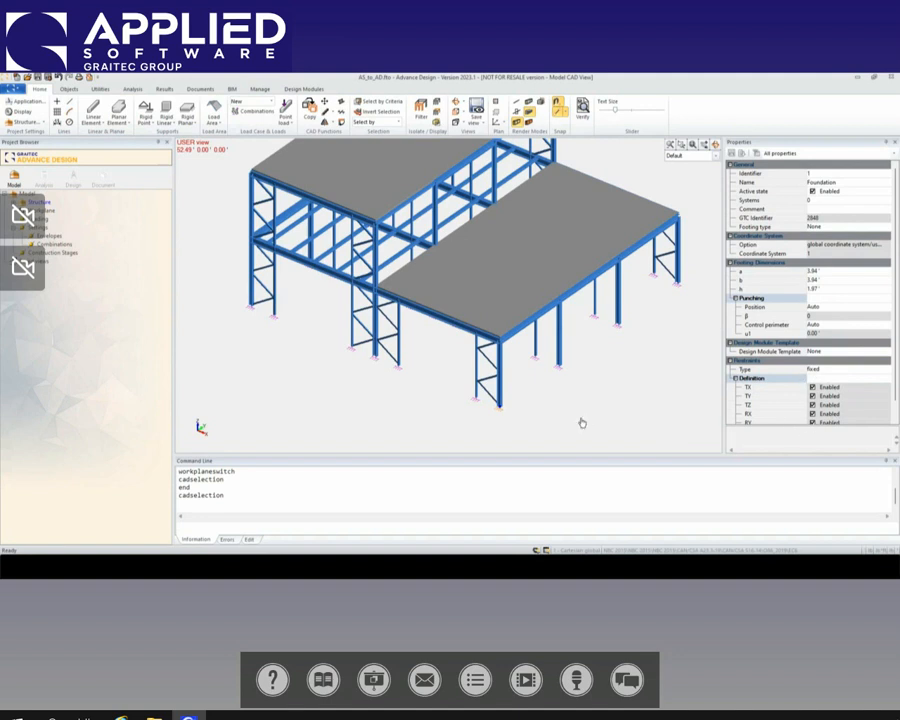
pyautogui.scroll(-1, 529, 417)
pyautogui.moveTo(553, 406); pyautogui.dragTo(538, 419, button='middle')
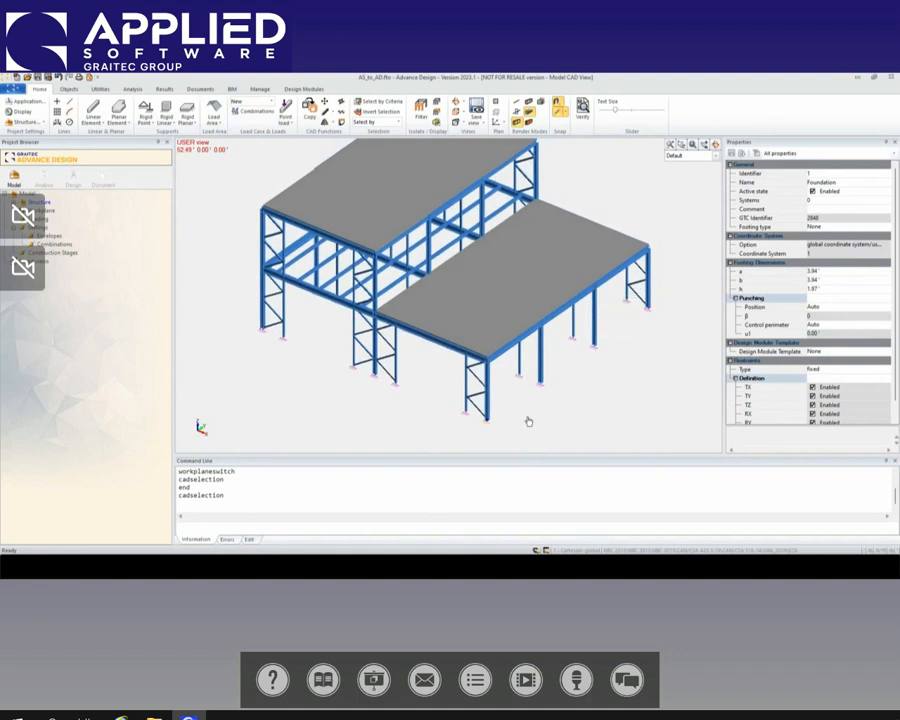
# Step: Inspect the material and thickness properties of the lower roof slab and clear the selection
pyautogui.click(533, 272)
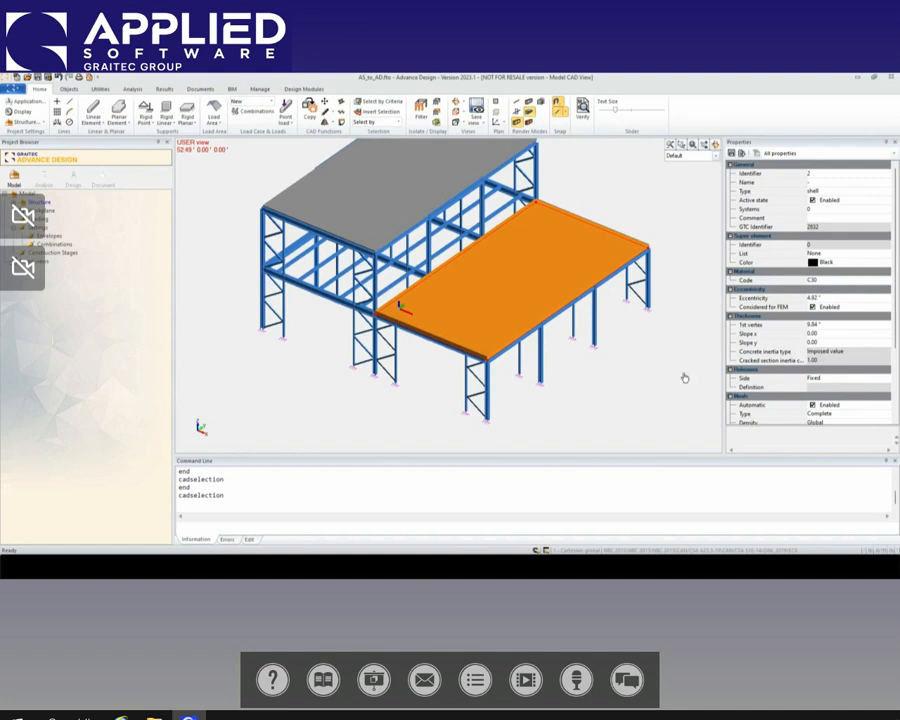
pyautogui.moveTo(631, 378); pyautogui.dragTo(582, 388, button='middle')
pyautogui.scroll(-1, 621, 390)
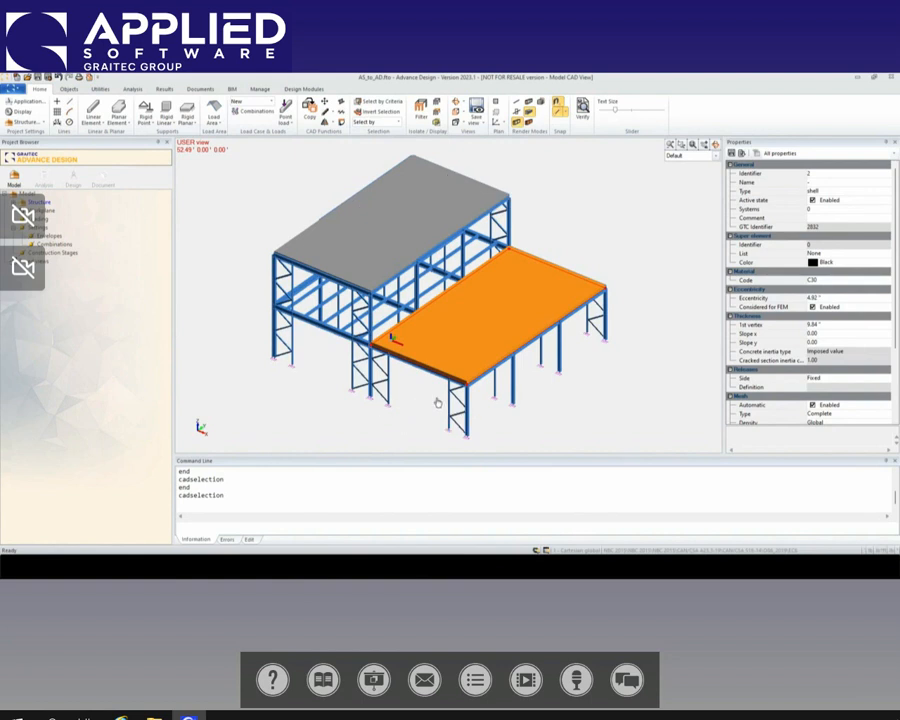
pyautogui.press('Escape')
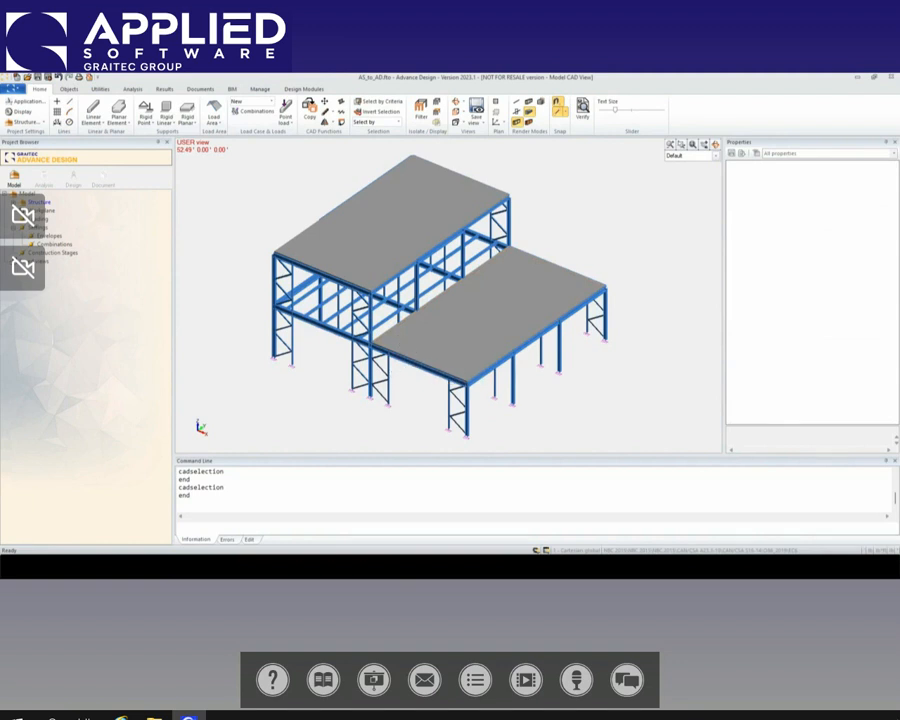
# Step: Create a Dead Loads load case family in the model's loading
pyautogui.click(42, 218)
pyautogui.rightClick(42, 219)
pyautogui.click(75, 227)
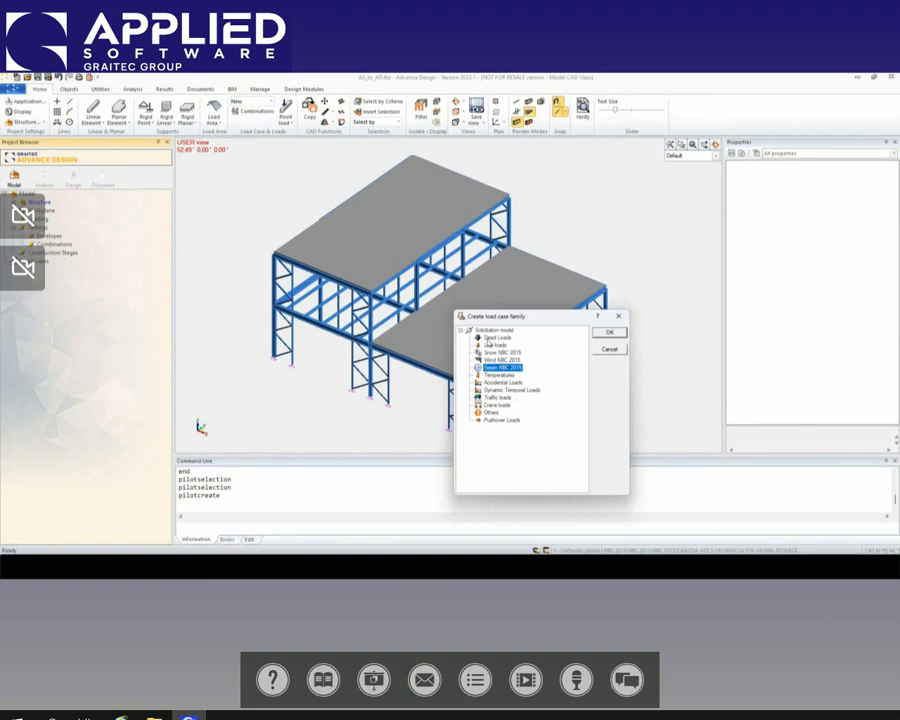
pyautogui.click(490, 338)
pyautogui.click(490, 345)
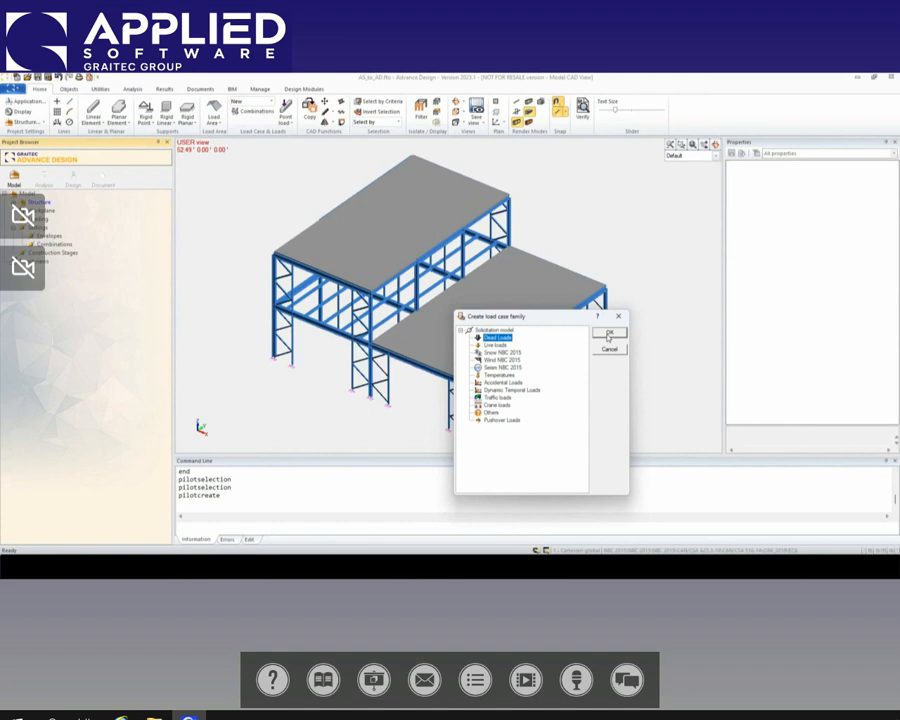
pyautogui.click(608, 334)
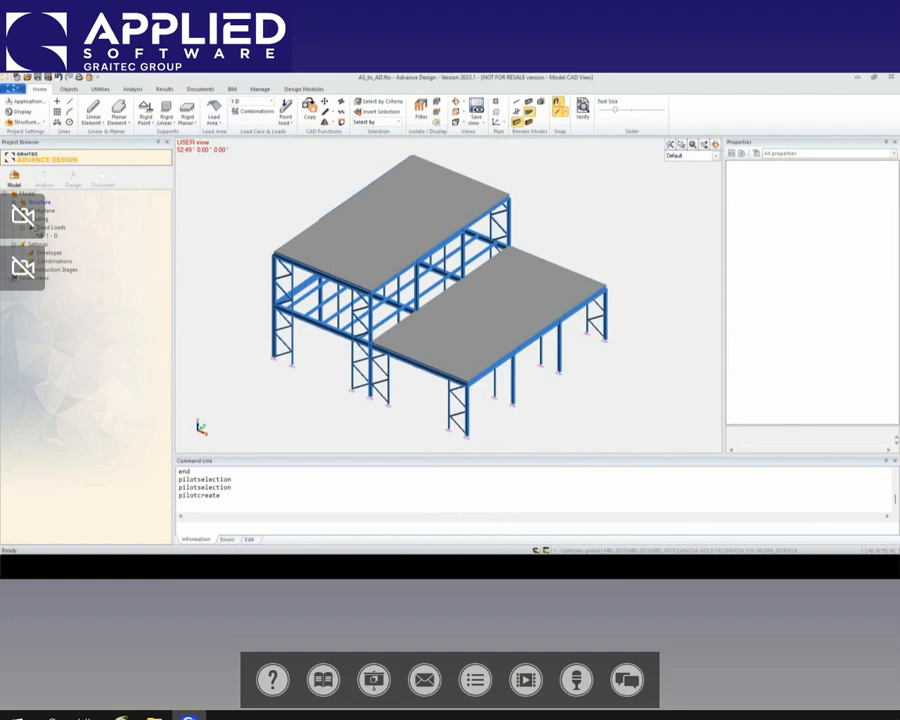
# Step: Create a Live loads load case family in the model's loading
pyautogui.rightClick(43, 219)
pyautogui.click(60, 226)
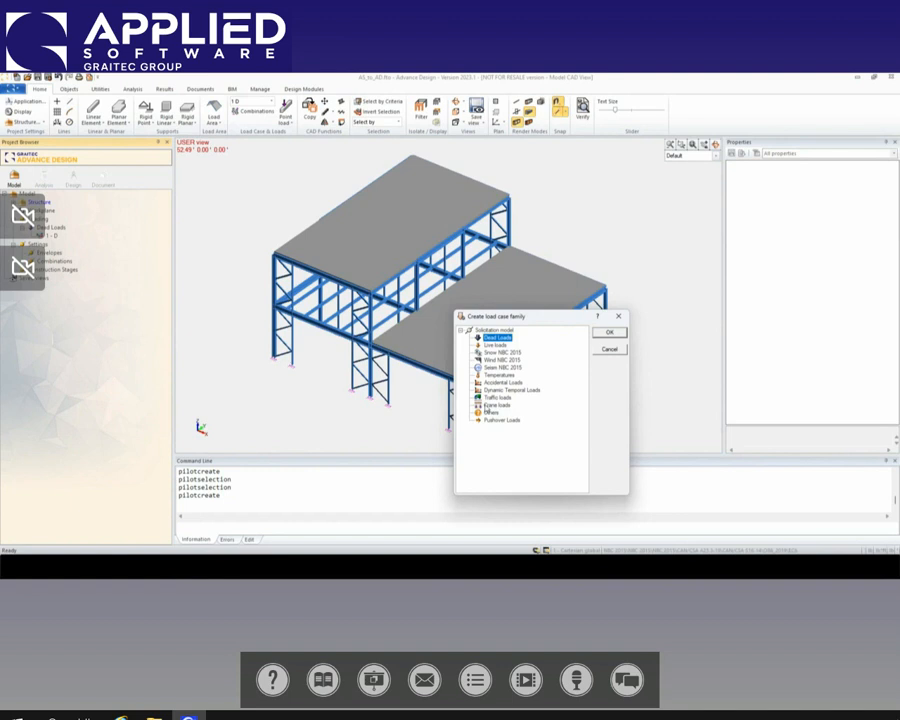
pyautogui.click(496, 346)
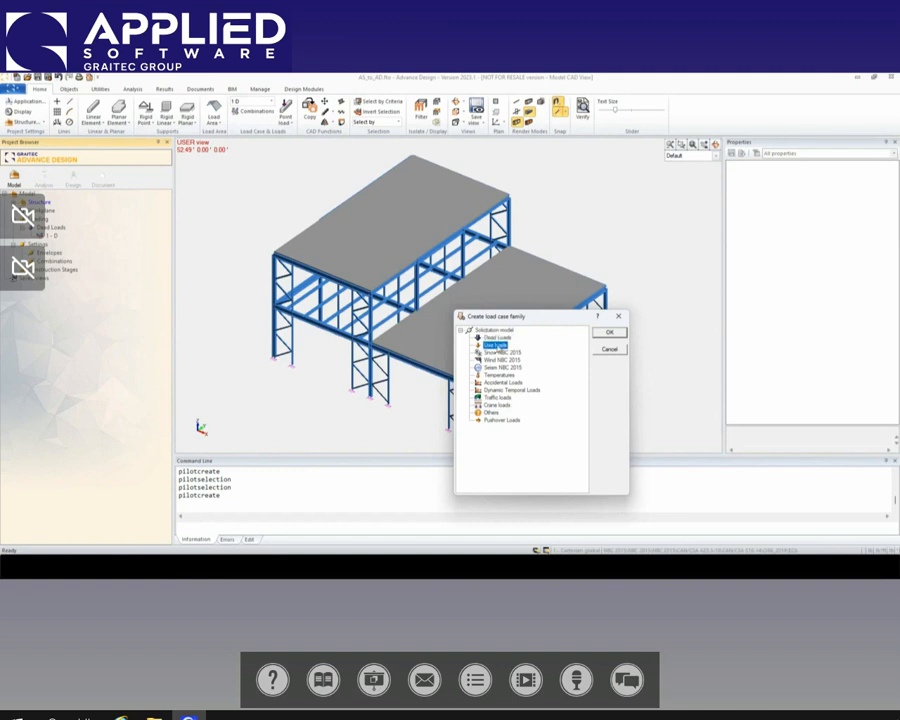
pyautogui.click(605, 333)
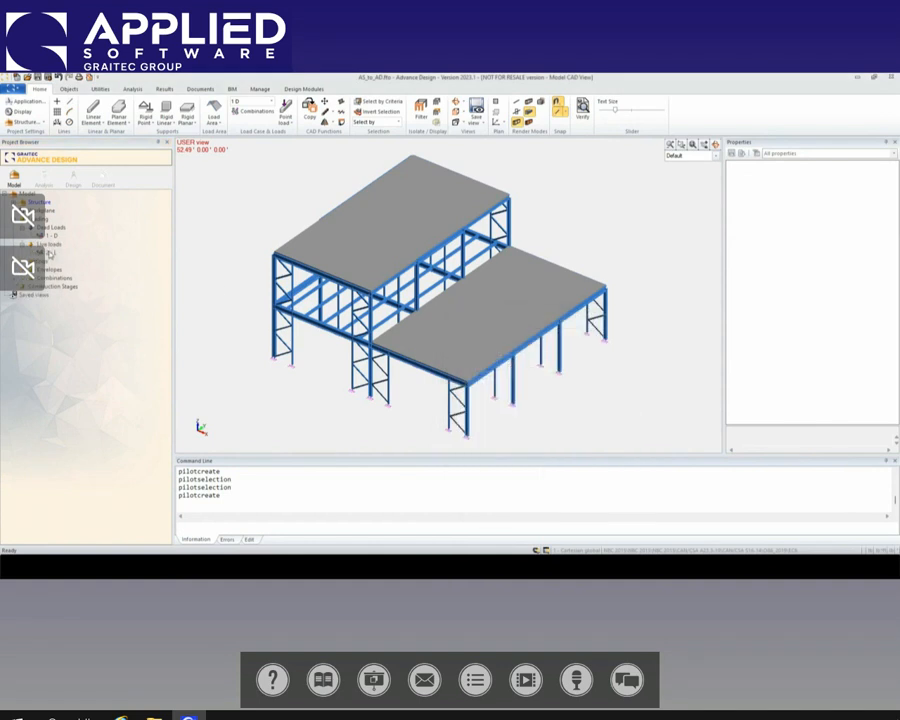
# Step: Create a planar load with FZ of -20 lb in live load case 2 over the four corners of the upper roof slab
pyautogui.click(47, 253)
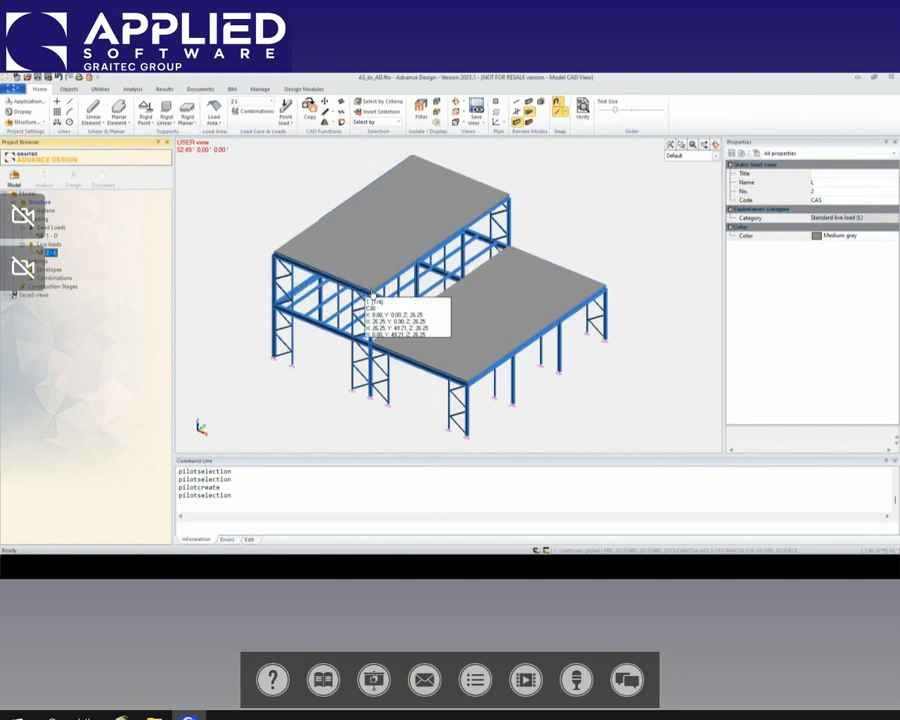
pyautogui.moveTo(329, 359); pyautogui.dragTo(315, 360, button='middle')
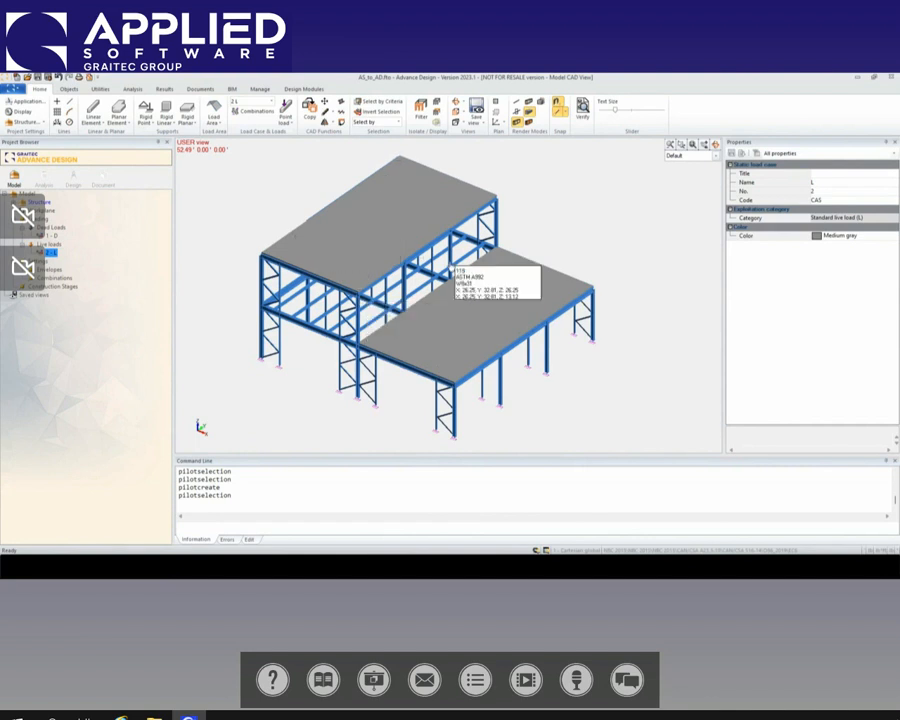
pyautogui.click(287, 123)
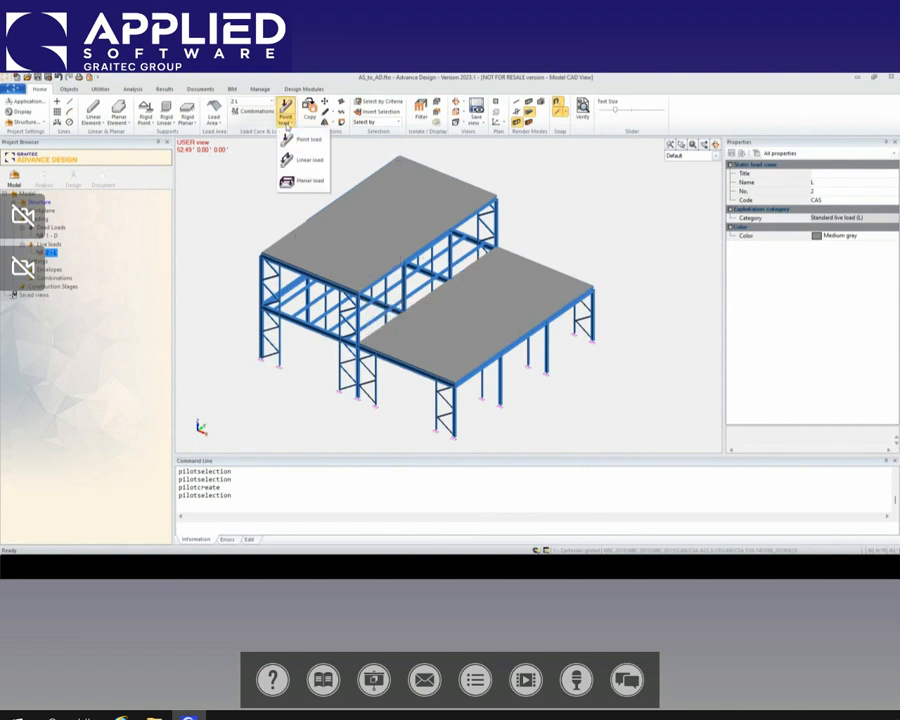
pyautogui.click(303, 181)
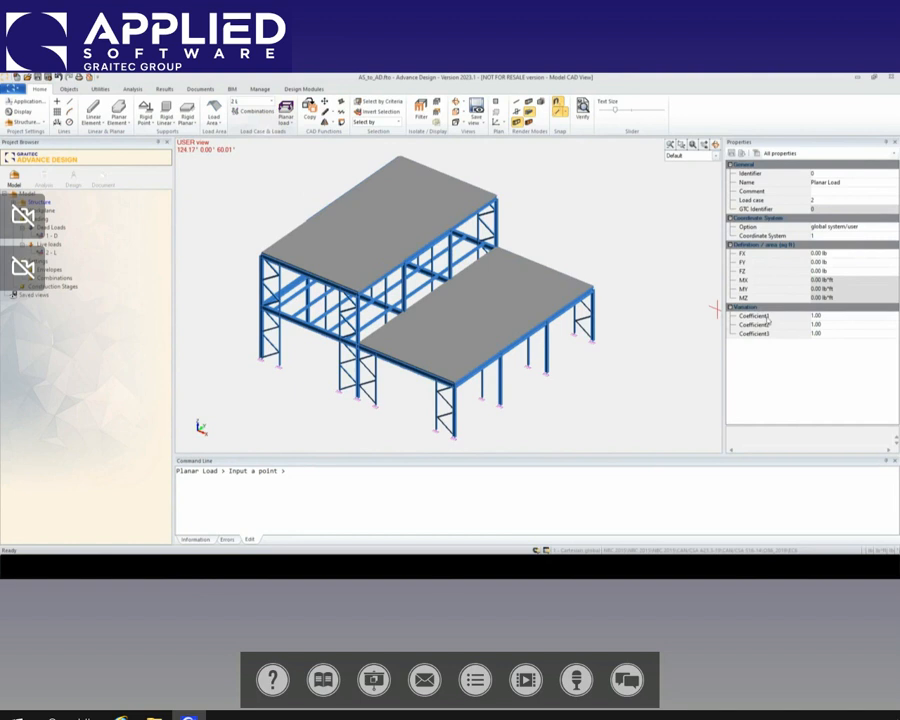
pyautogui.click(815, 272)
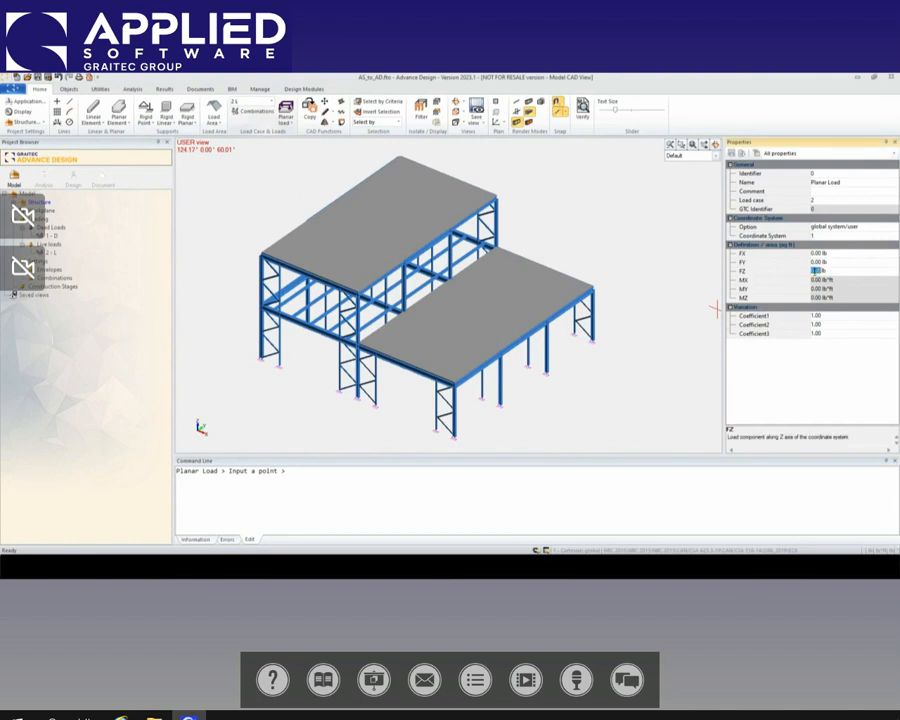
pyautogui.write('-20')
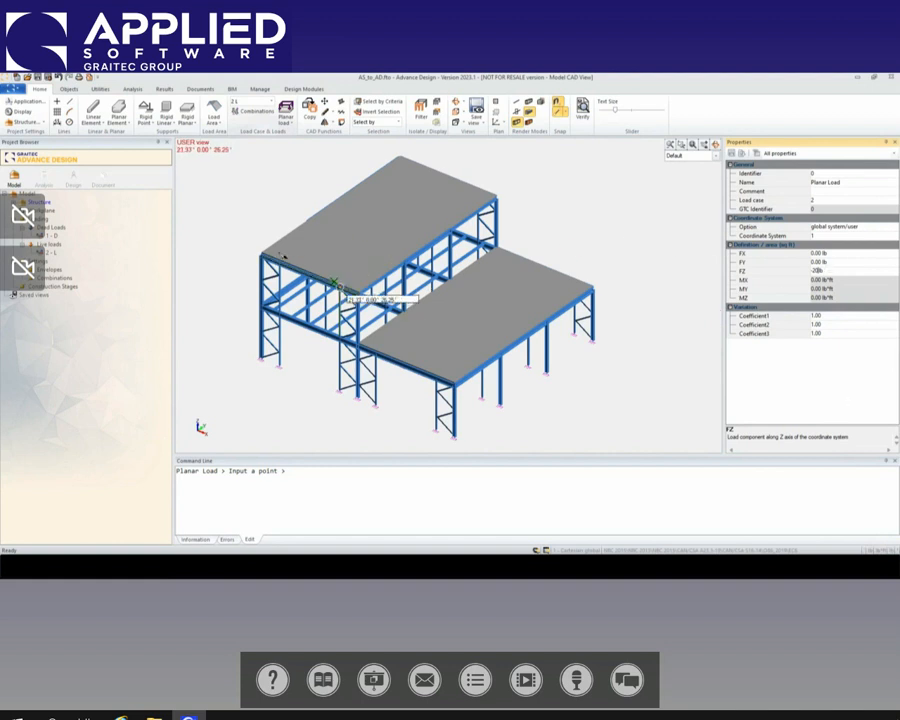
pyautogui.click(262, 257)
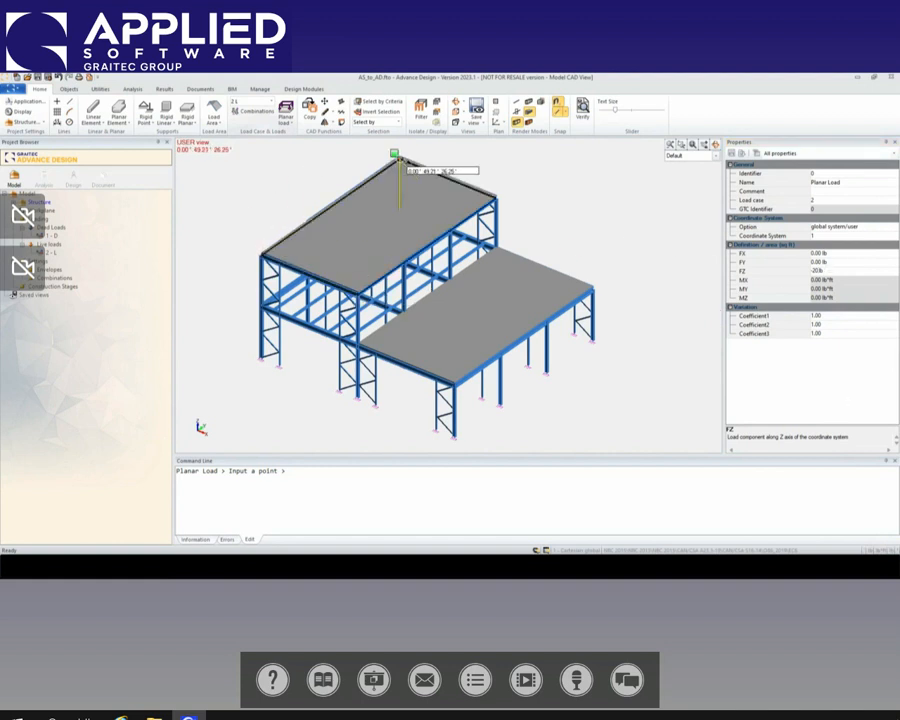
pyautogui.click(399, 158)
pyautogui.click(490, 196)
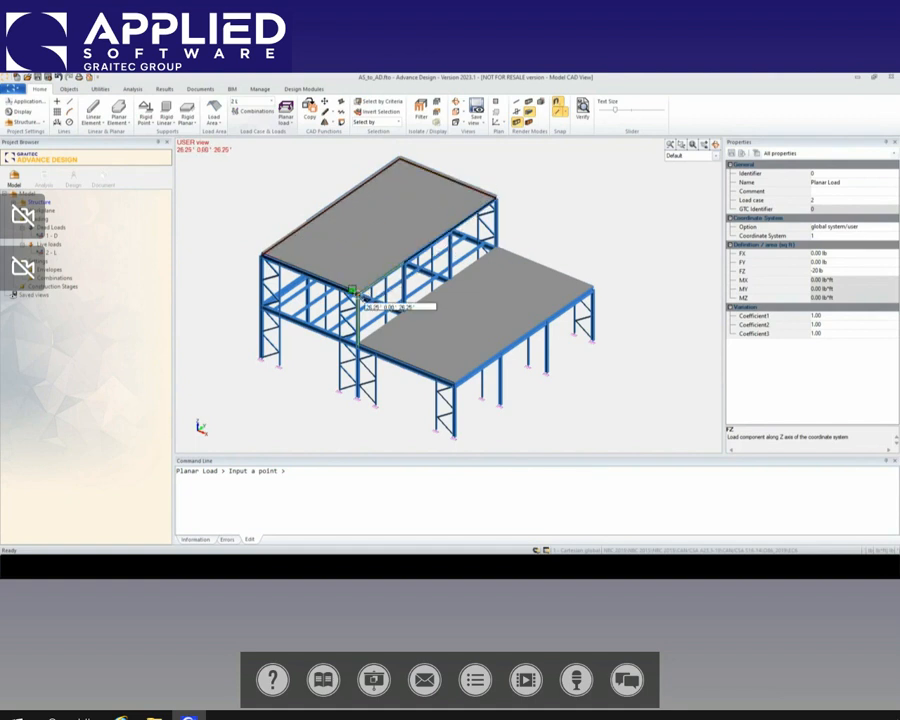
pyautogui.click(352, 291)
pyautogui.click(262, 257)
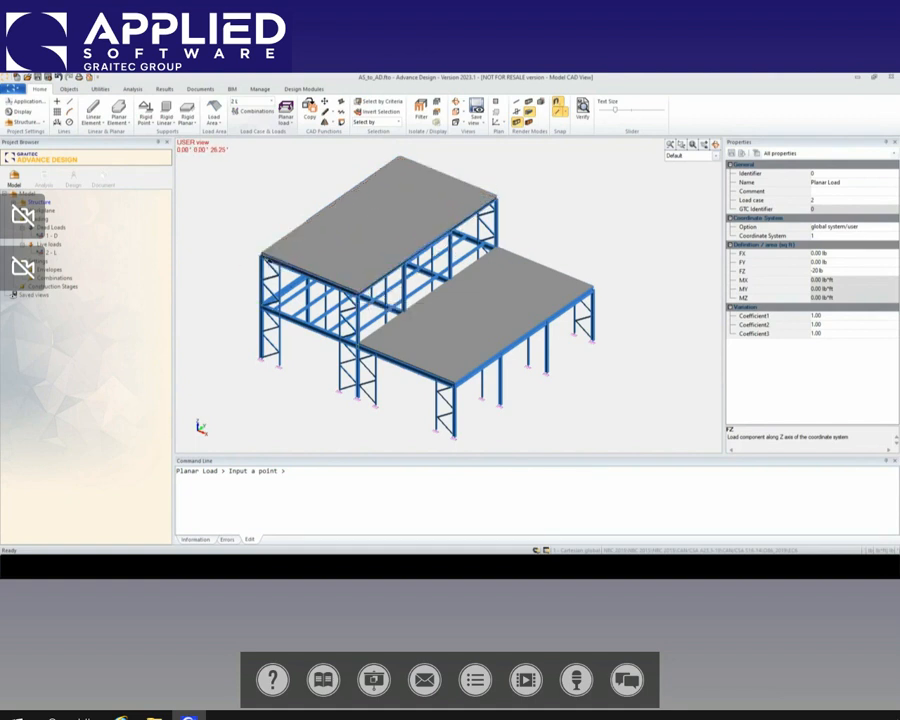
pyautogui.rightClick(553, 224)
# Step: Auto-scale the load display so the planar load on the upper roof can be seen
pyautogui.rightClick(554, 225)
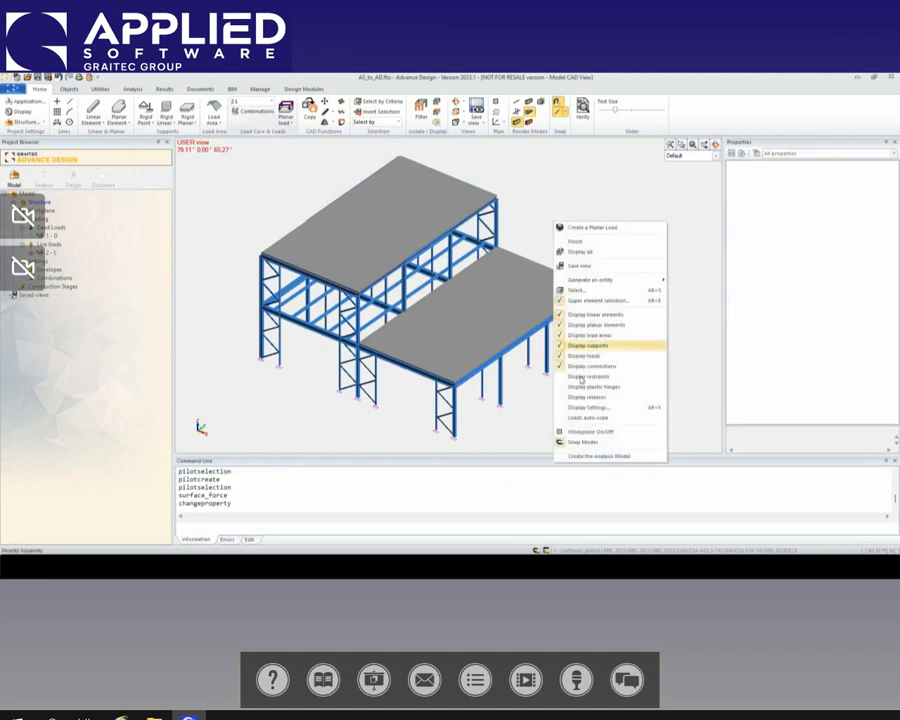
pyautogui.click(589, 418)
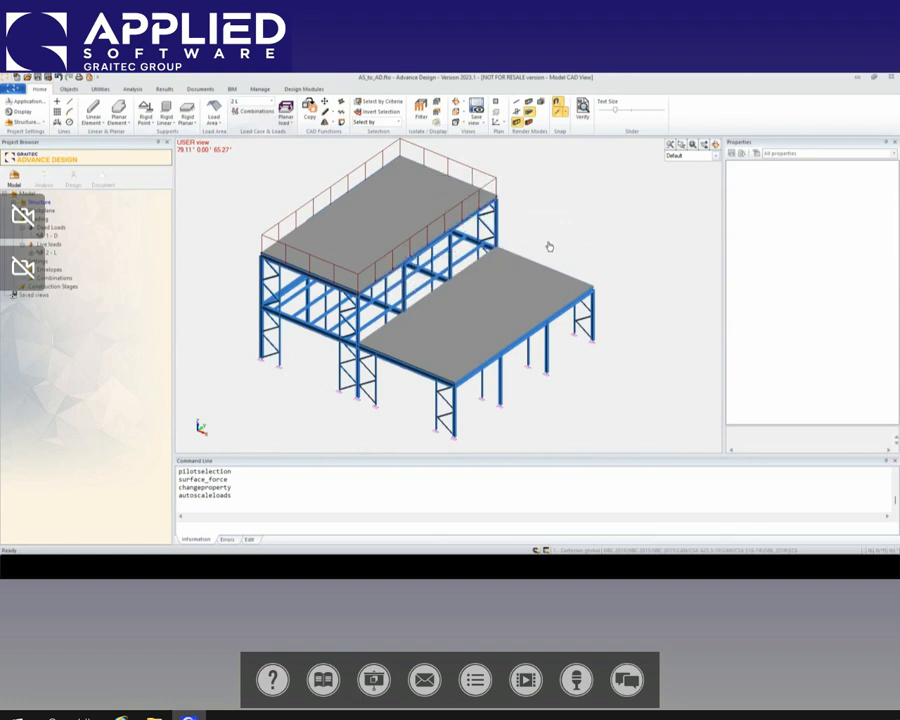
pyautogui.moveTo(584, 236); pyautogui.dragTo(578, 238, button='middle')
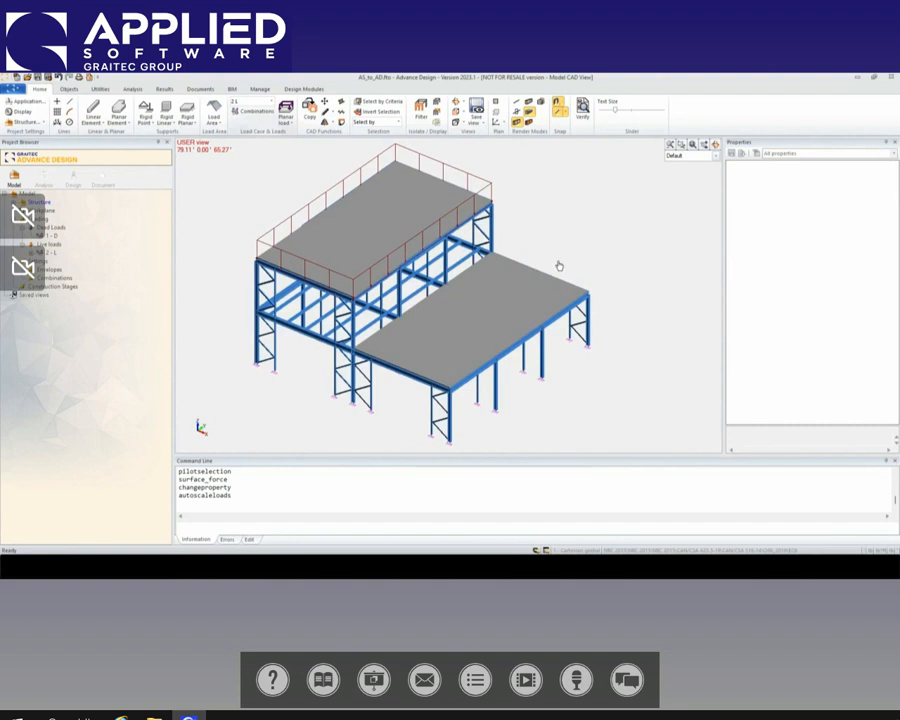
pyautogui.scroll(-1, 559, 262)
pyautogui.scroll(-1, 588, 257)
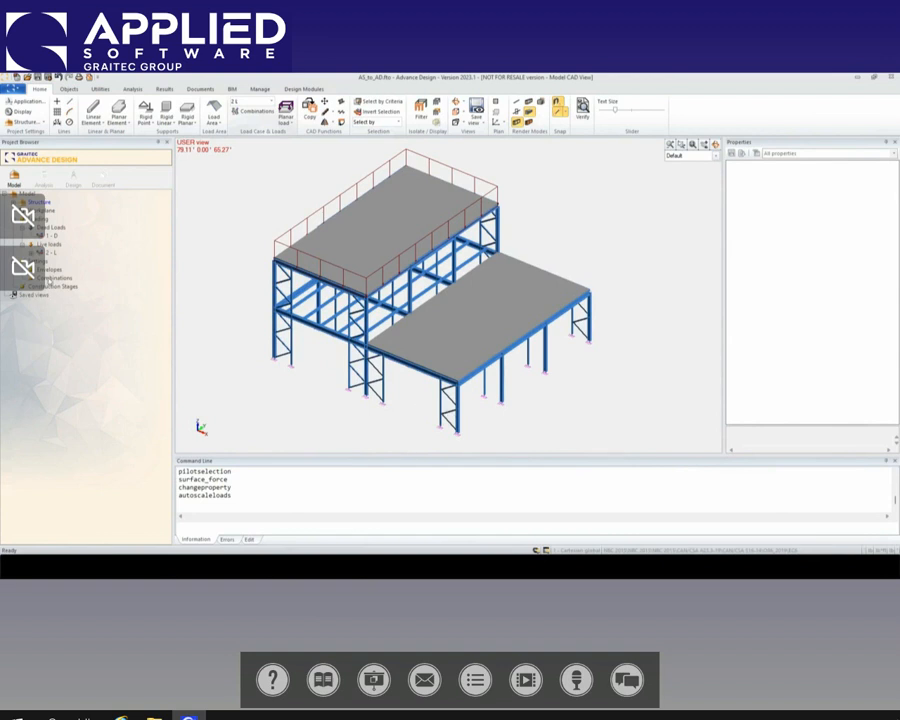
# Step: Generate the simplified Canadian load combinations with short time deflection combinations and Normal importance category, and accept them
pyautogui.doubleClick(55, 277)
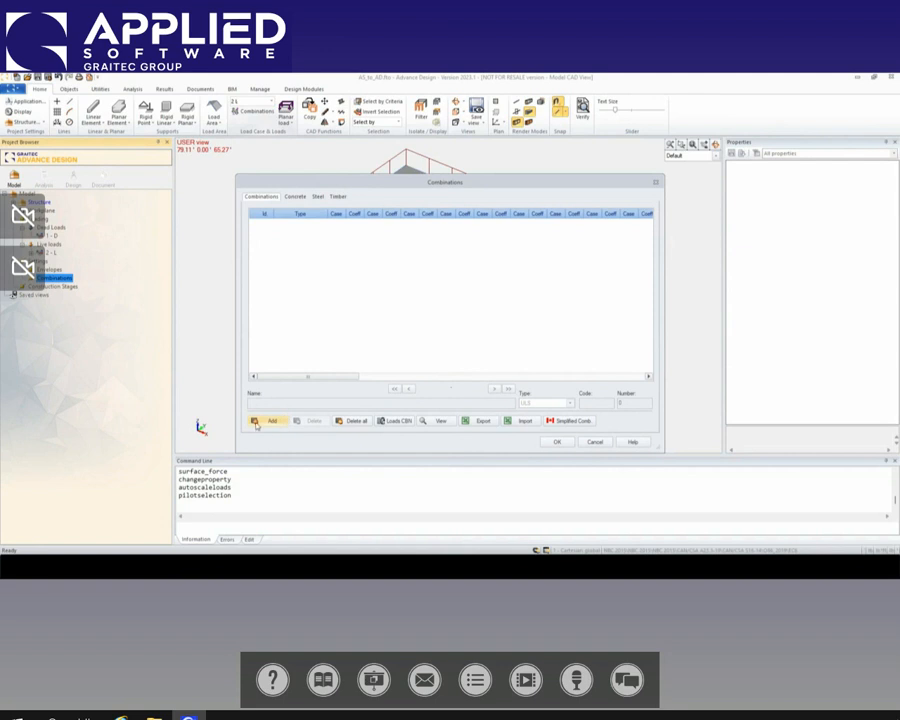
pyautogui.click(571, 422)
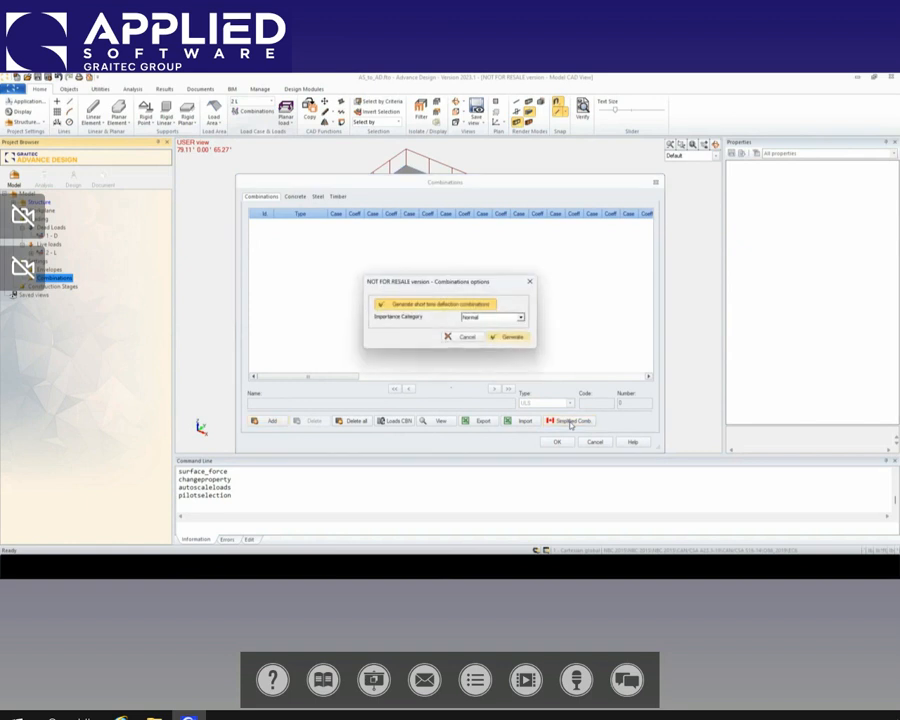
pyautogui.click(512, 338)
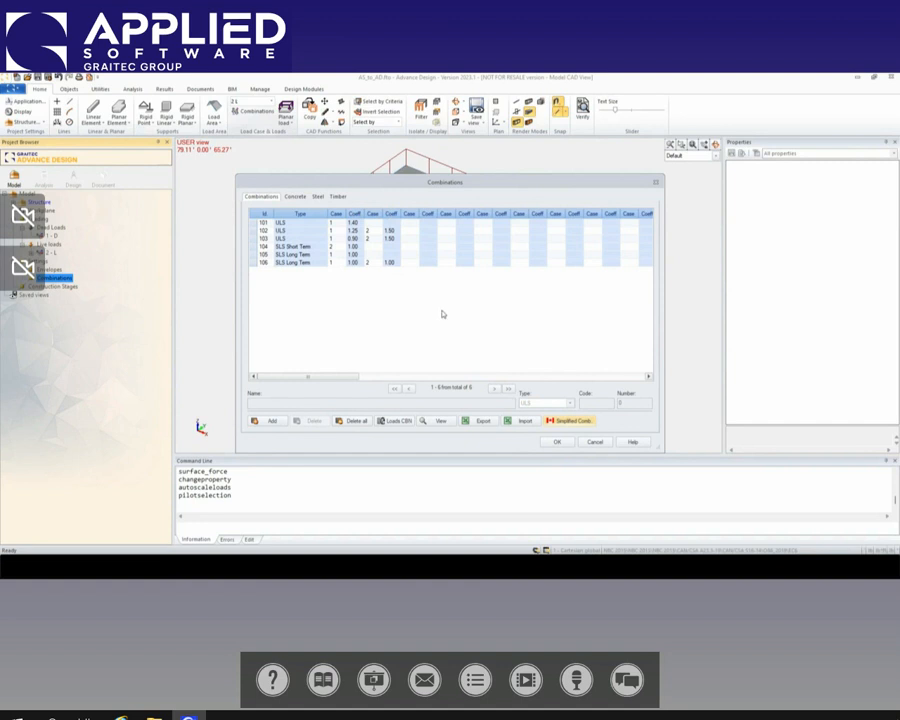
pyautogui.click(560, 442)
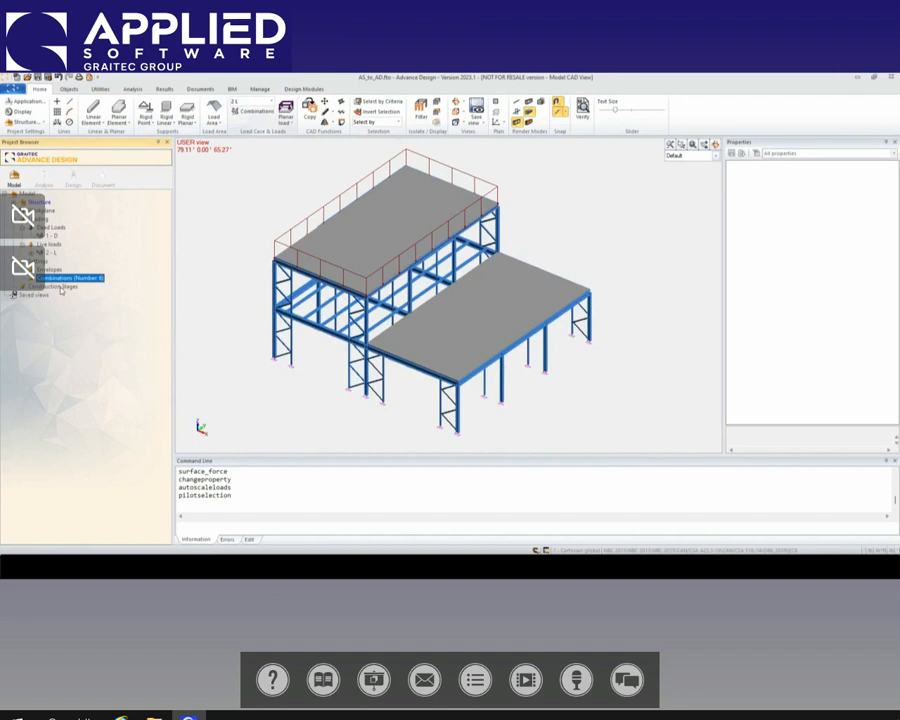
# Step: Create a new analysis model and run the calculation sequence through Steel calculation
pyautogui.click(45, 177)
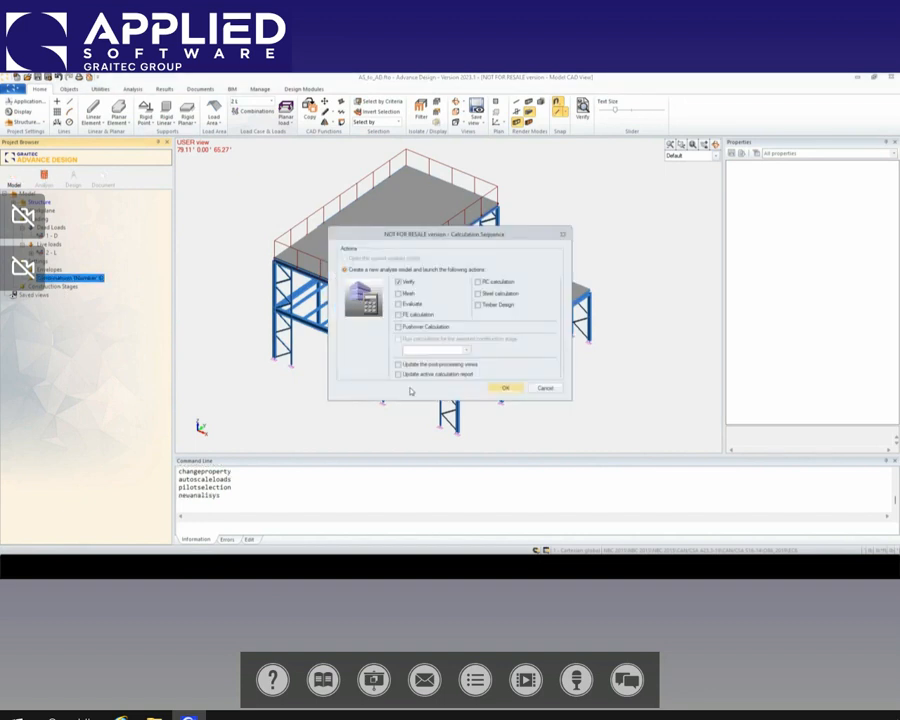
pyautogui.click(479, 293)
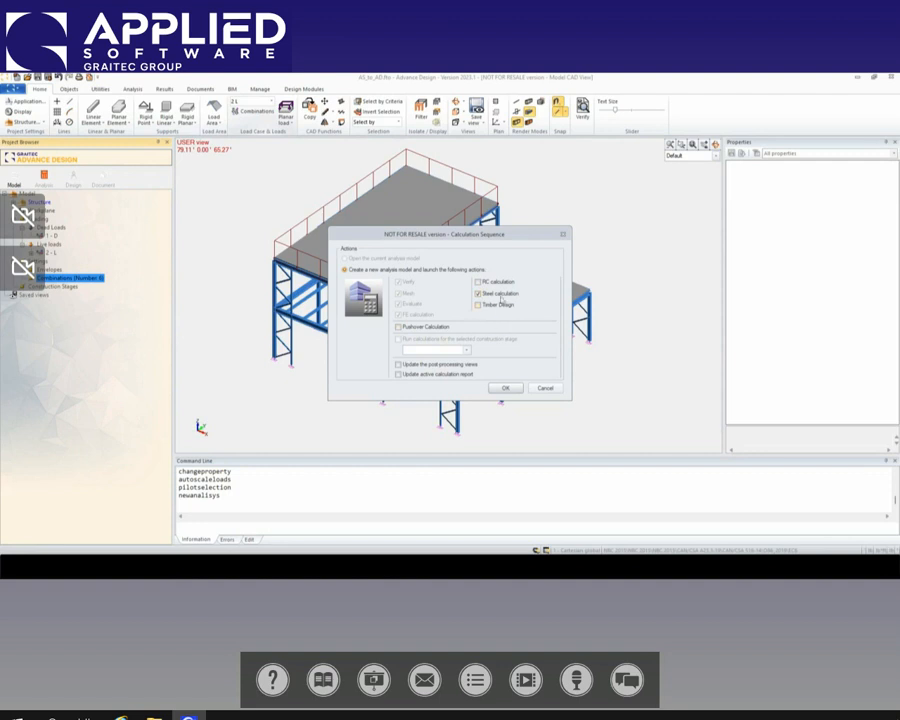
pyautogui.click(506, 388)
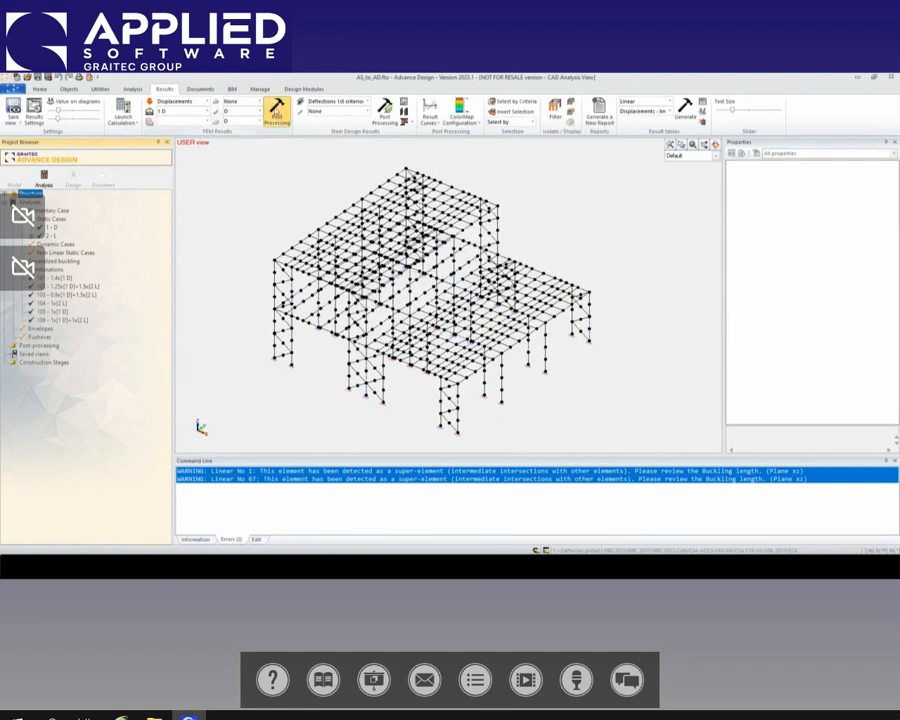
# Step: View the structure's displacements D and the linear elements' Fx forces for dead load case 1
pyautogui.click(277, 112)
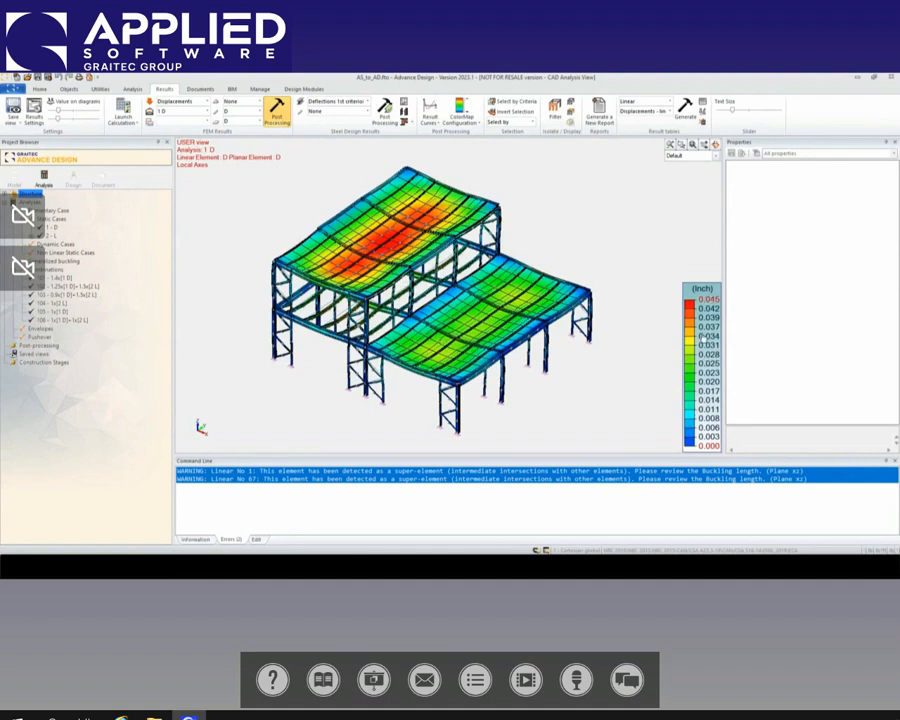
pyautogui.moveTo(525, 351); pyautogui.dragTo(509, 330, button='middle')
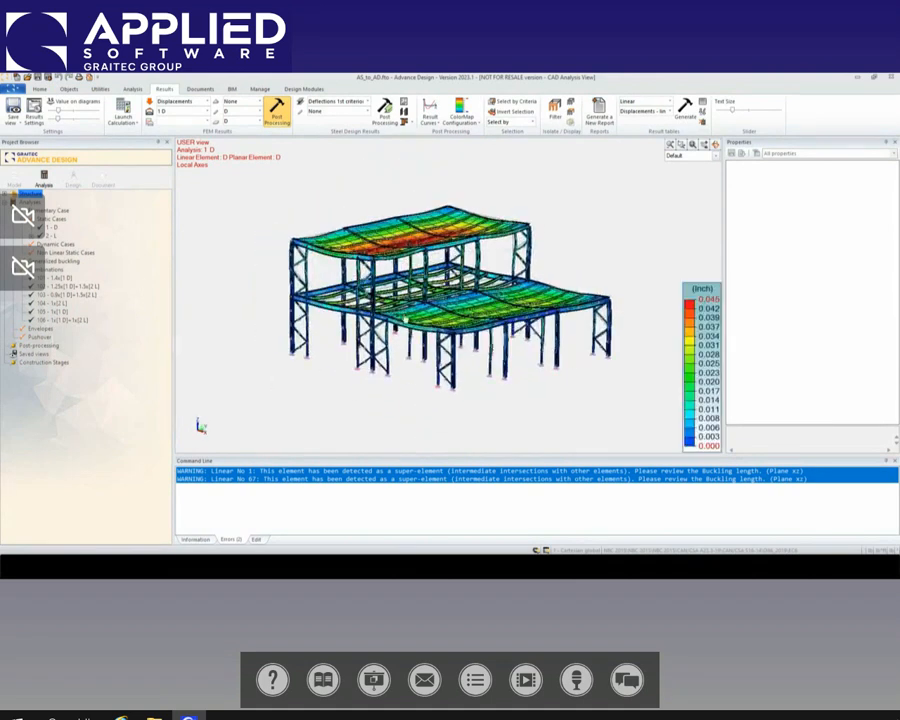
pyautogui.click(180, 101)
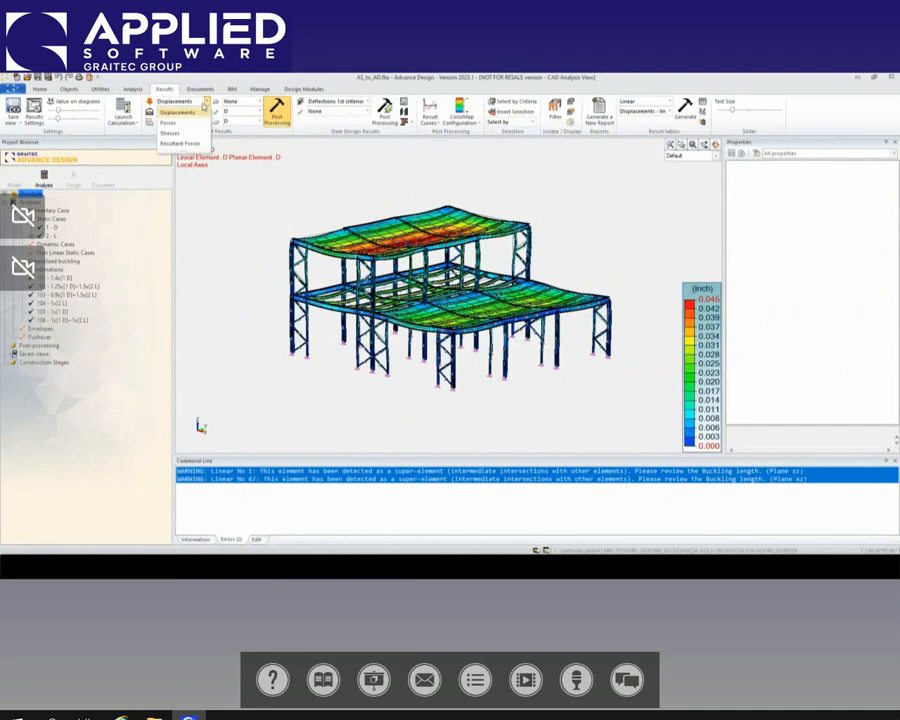
pyautogui.click(176, 134)
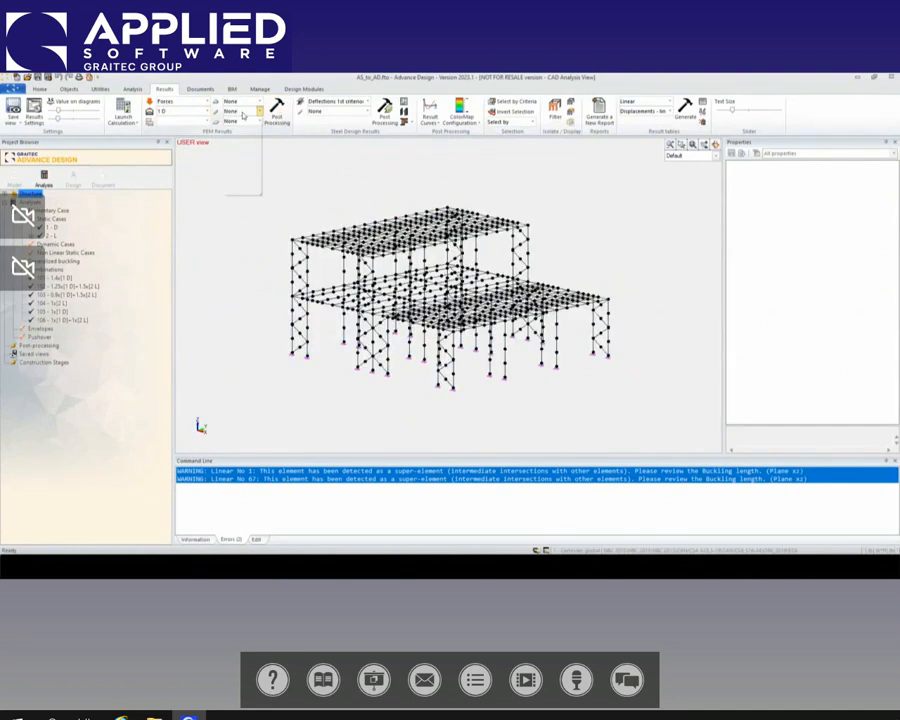
pyautogui.click(258, 111)
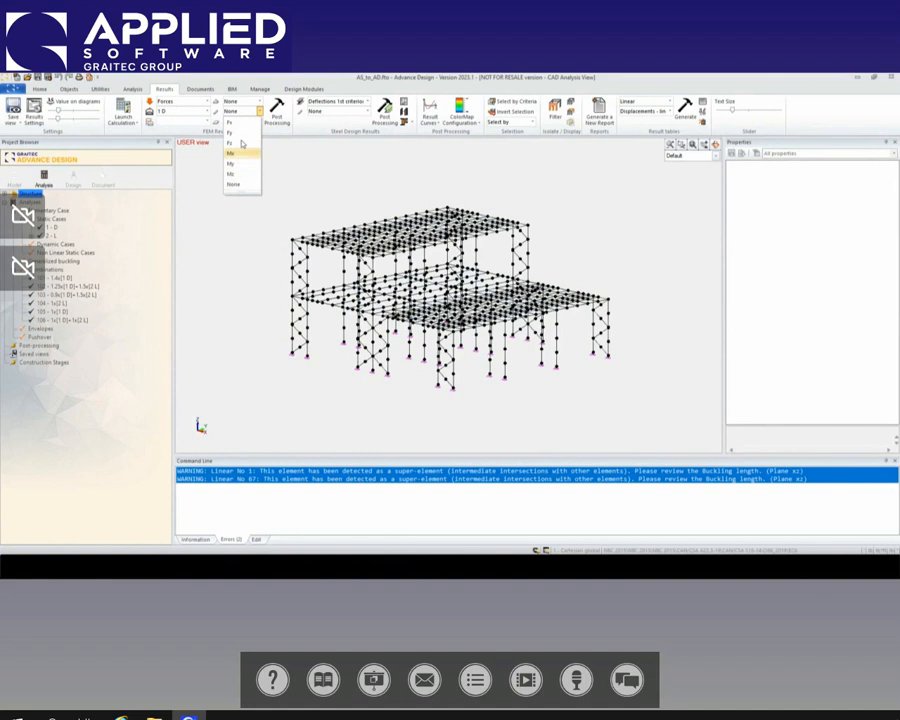
pyautogui.click(230, 122)
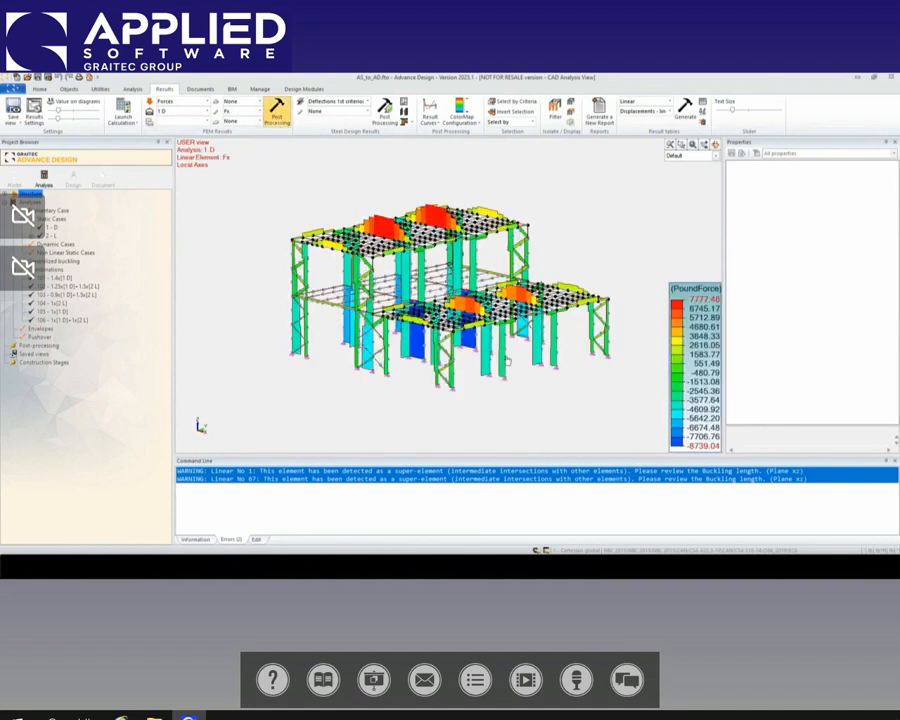
# Step: View the linear elements' Fx forces and Mz moments for combination 102, 1.25x[1 D]+1.5x[2 L]
pyautogui.click(205, 111)
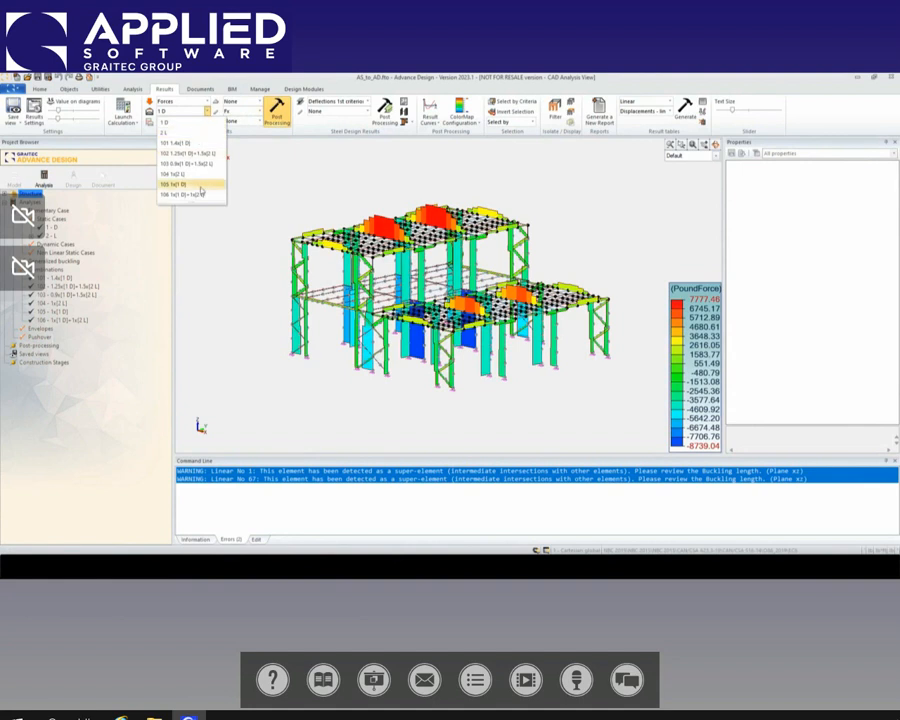
pyautogui.click(185, 153)
pyautogui.click(277, 113)
pyautogui.click(277, 113)
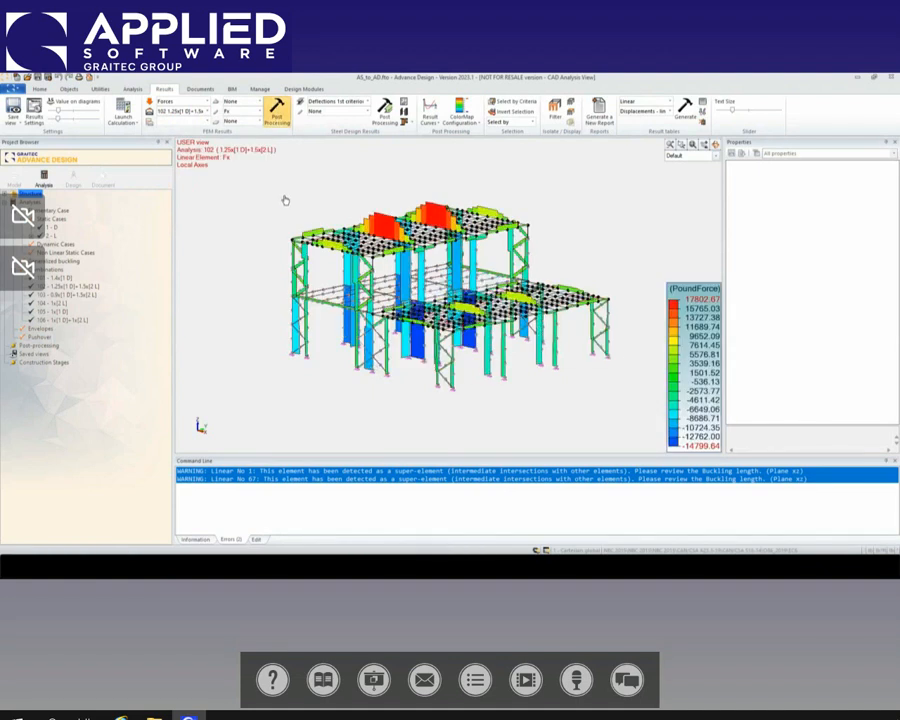
pyautogui.click(257, 111)
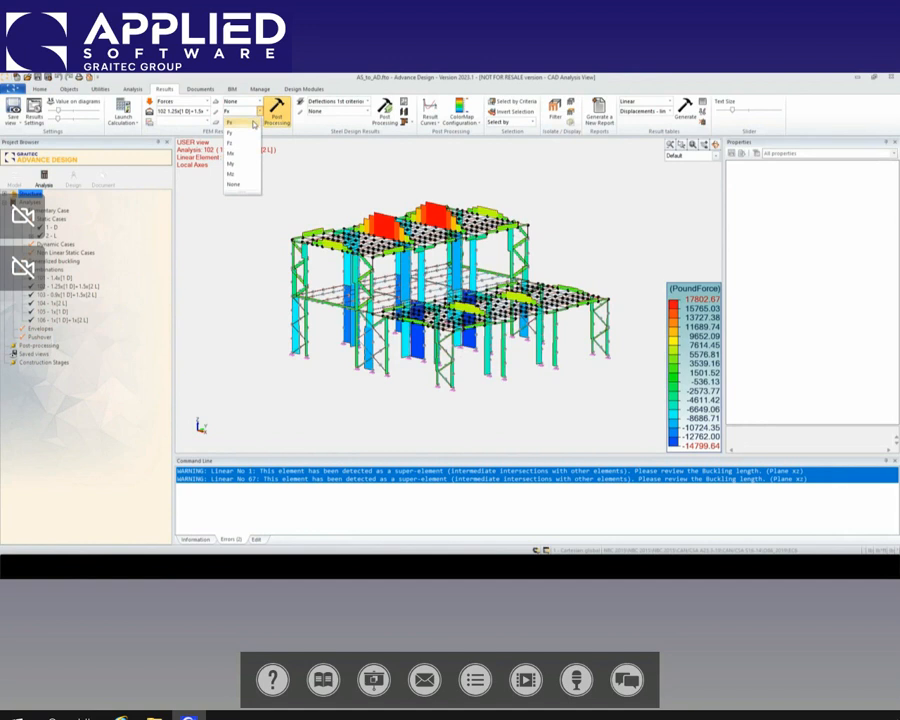
pyautogui.click(232, 174)
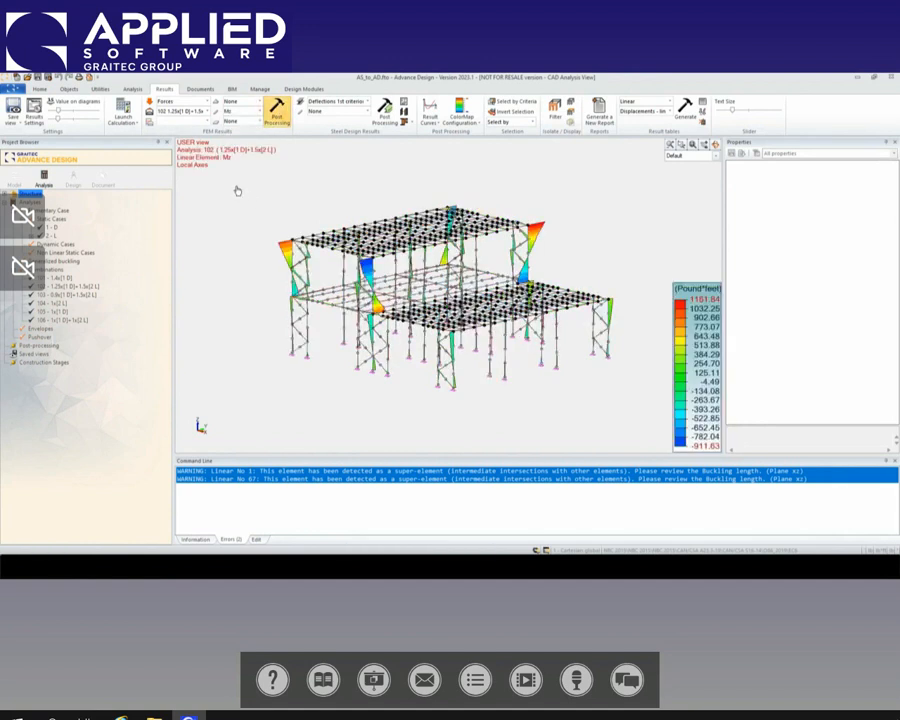
# Step: View the linear elements' My and Mx moments for combination 102, 1.25x[1 D]+1.5x[2 L]
pyautogui.click(257, 111)
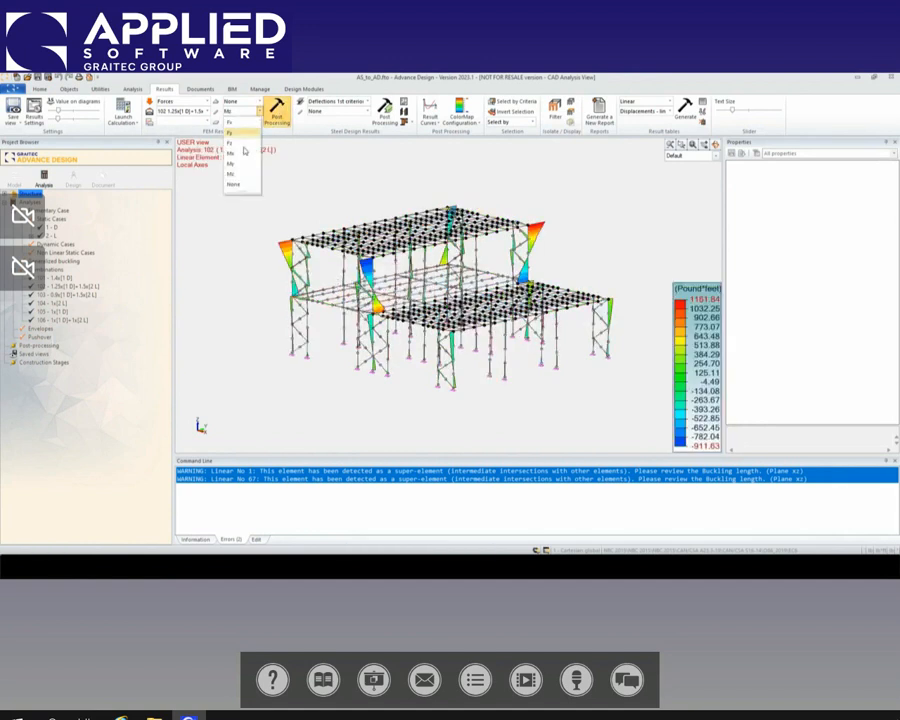
pyautogui.click(235, 165)
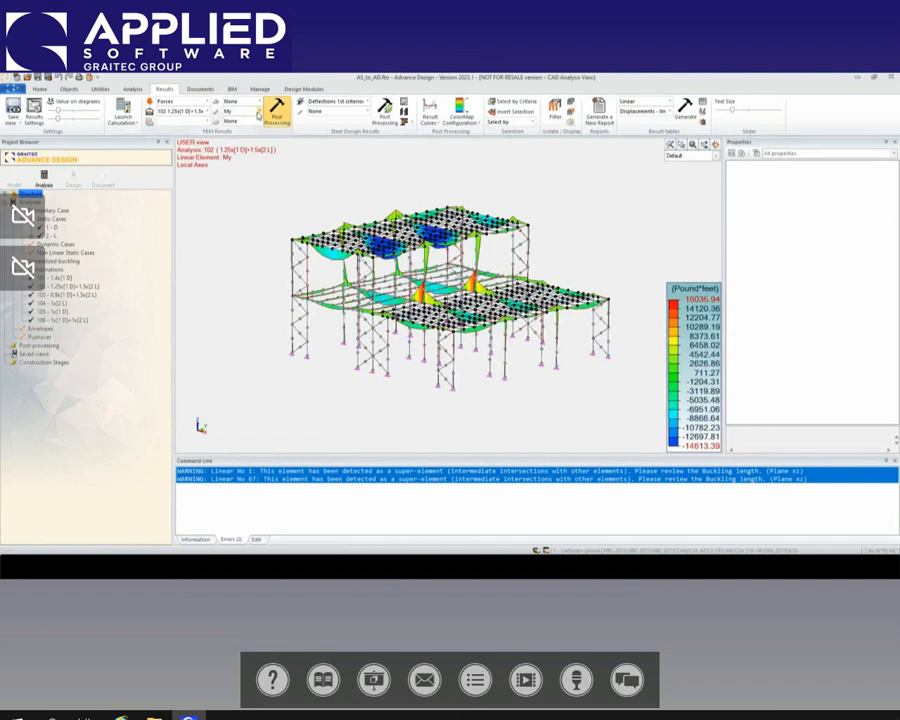
pyautogui.click(257, 111)
pyautogui.click(235, 156)
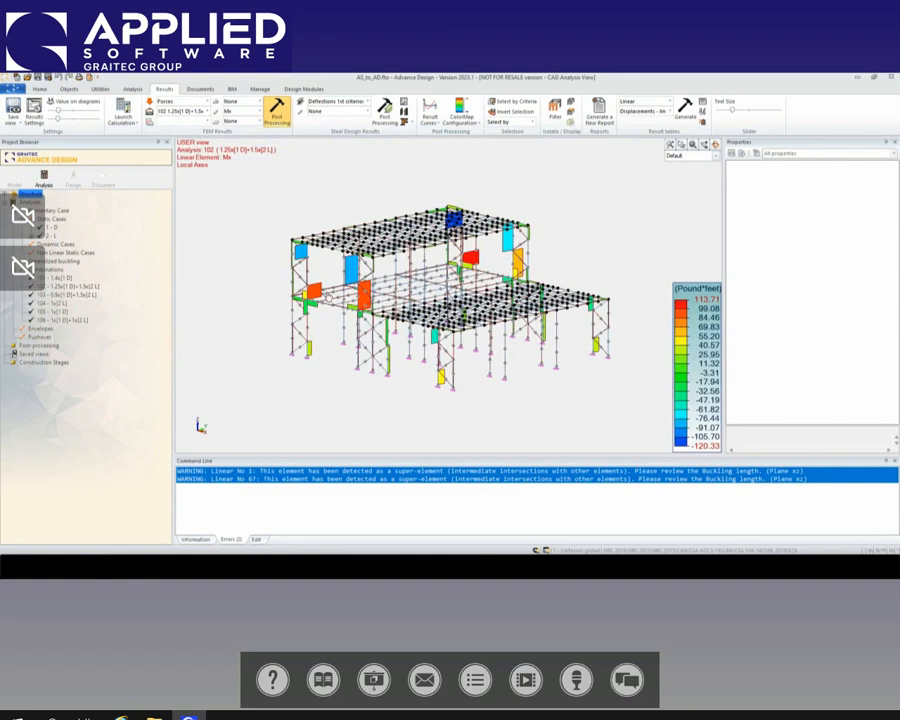
pyautogui.moveTo(408, 302)
pyautogui.mouseDown(button='middle')
pyautogui.moveTo(412, 264)
pyautogui.moveTo(414, 320)
pyautogui.mouseUp(button='middle')
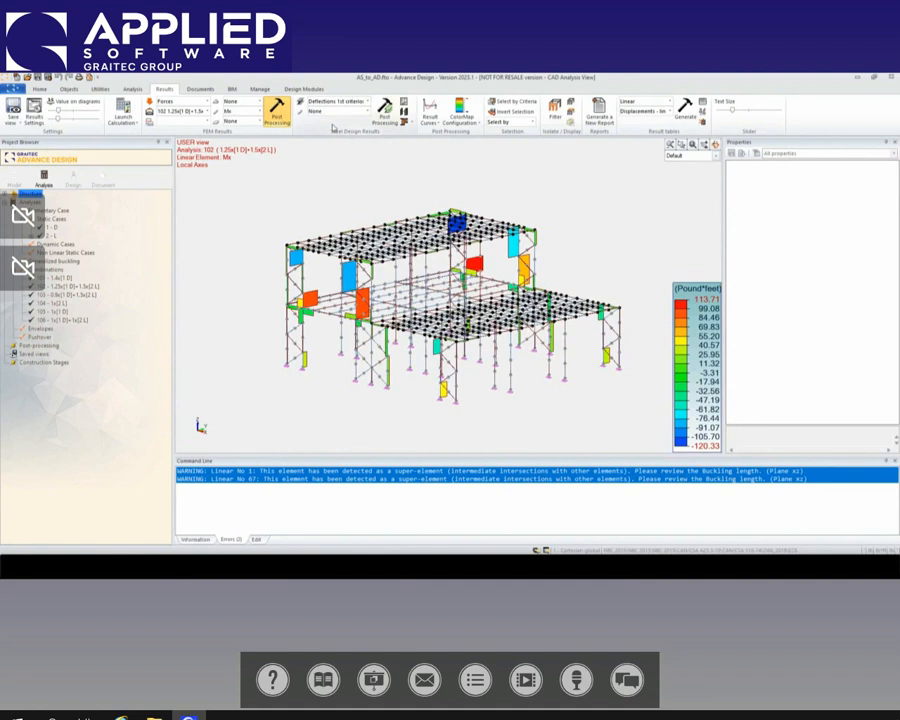
# Step: View the steel design Strength results as Max Work ratio on the linear elements and examine the columns and beams
pyautogui.click(365, 103)
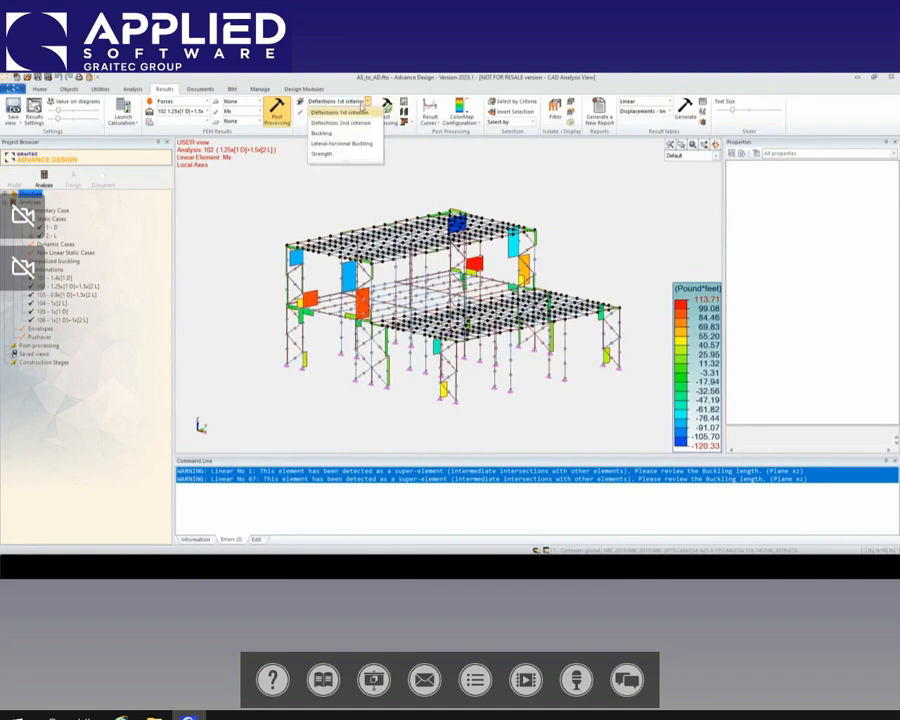
pyautogui.click(325, 153)
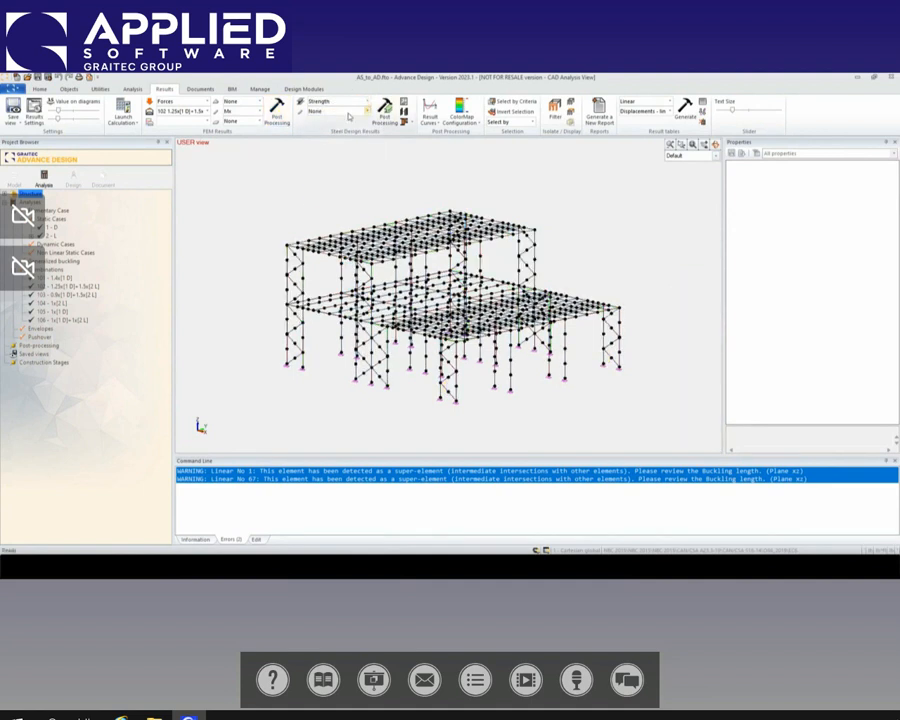
pyautogui.click(366, 111)
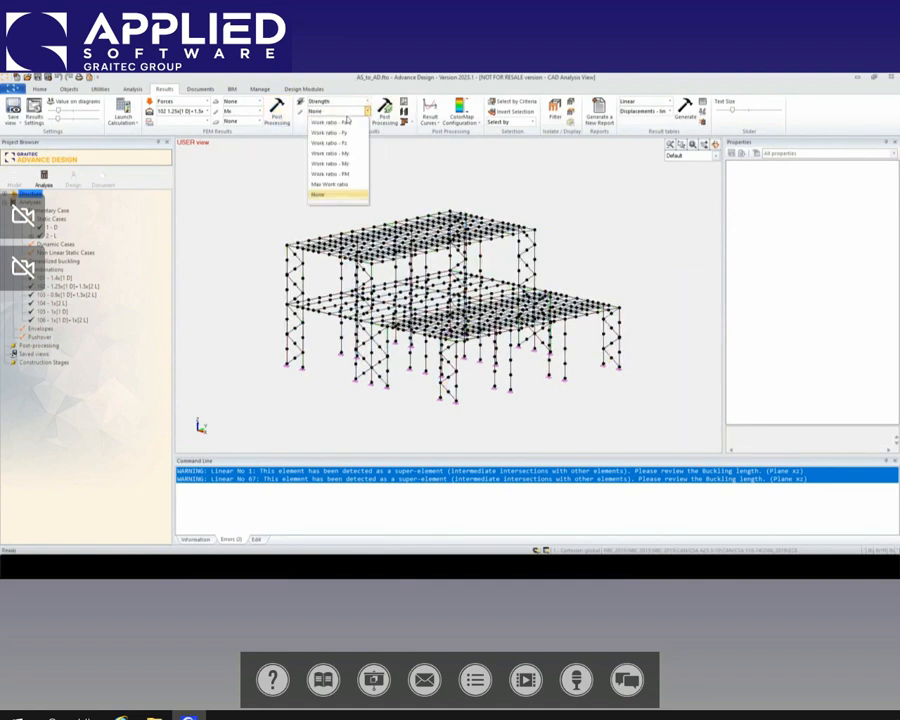
pyautogui.click(337, 185)
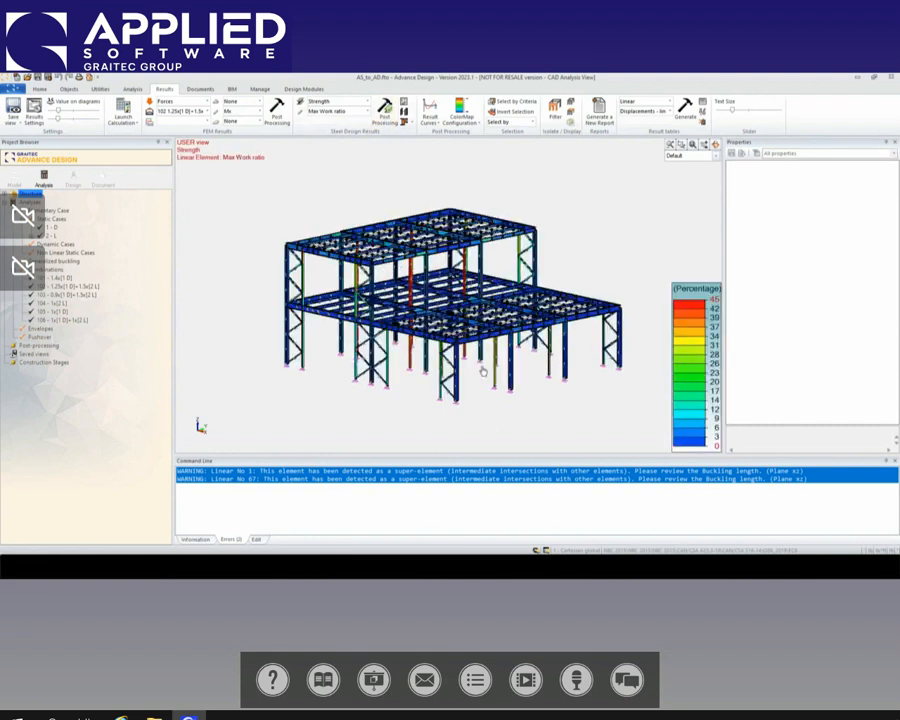
pyautogui.moveTo(413, 384); pyautogui.dragTo(470, 356, button='middle')
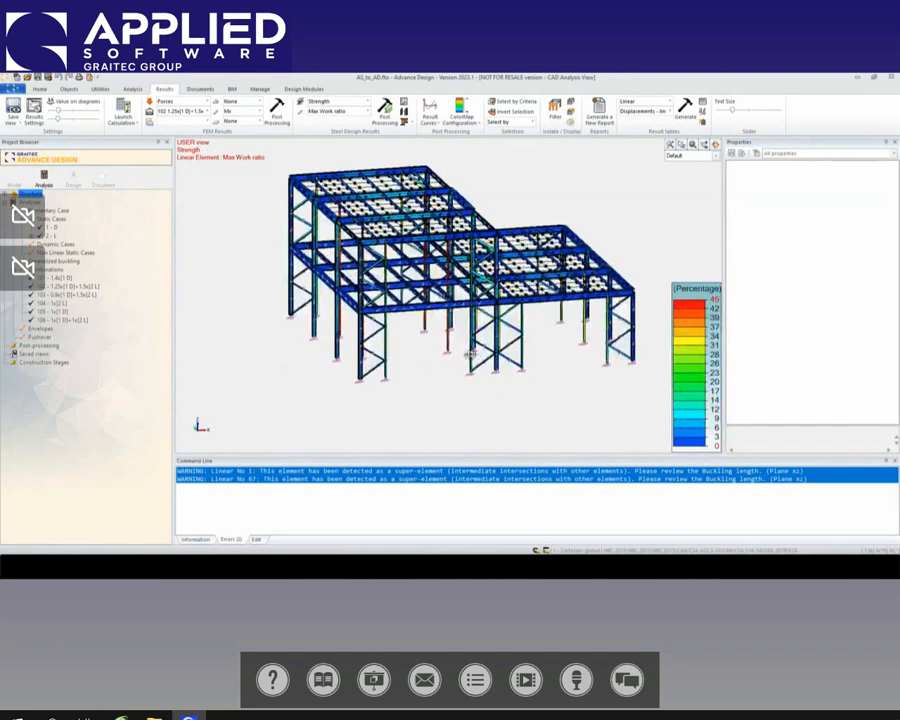
pyautogui.scroll(3, 470, 355)
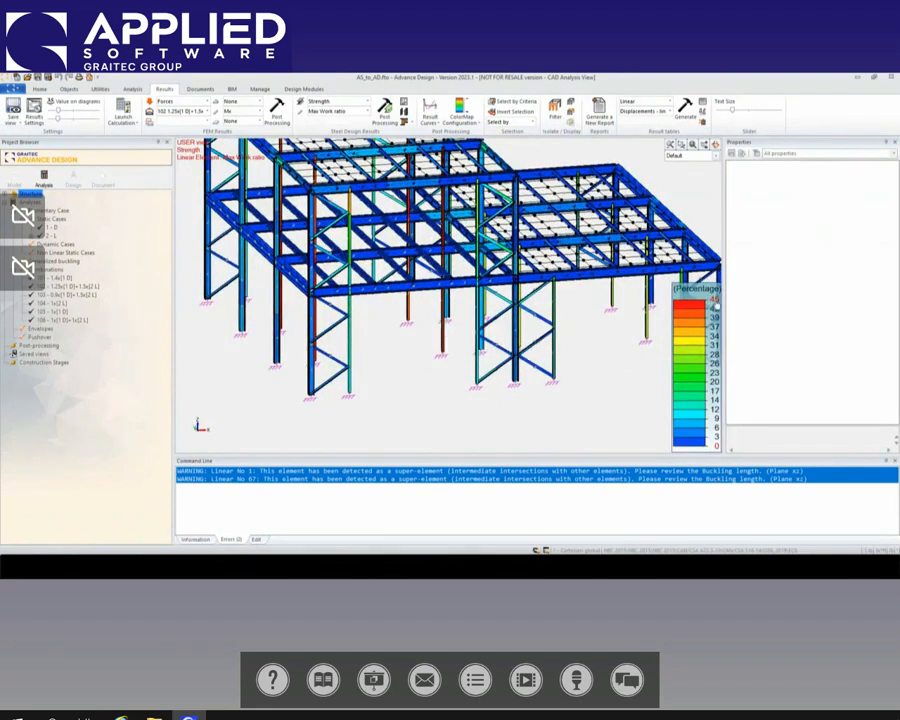
pyautogui.keyDown('shift'); pyautogui.moveTo(508, 394); pyautogui.dragTo(412, 386, button='middle'); pyautogui.keyUp('shift')
pyautogui.scroll(-1, 488, 380)
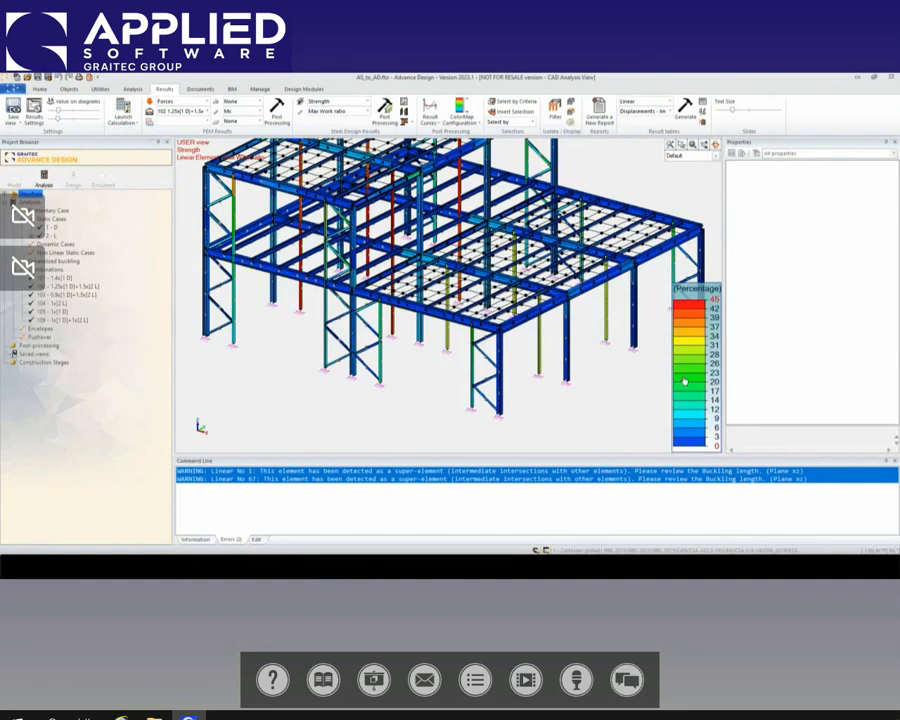
pyautogui.moveTo(625, 374); pyautogui.dragTo(600, 368, button='middle')
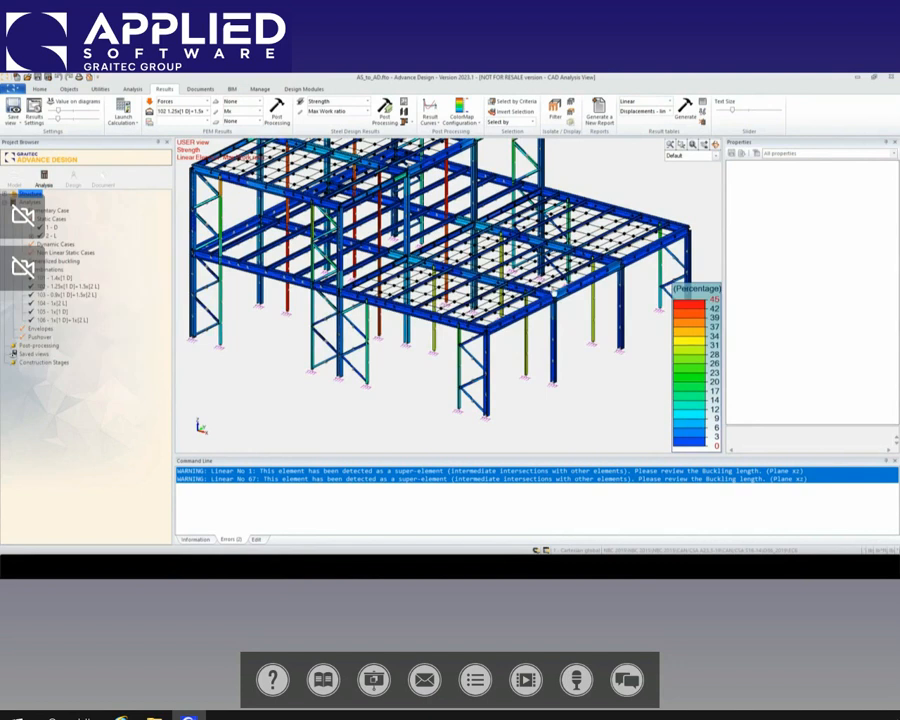
# Step: Review the deflections and cross sections strength in the W8x31 front corner column's shape sheet, and close it
pyautogui.moveTo(487, 410)
pyautogui.click(490, 345)
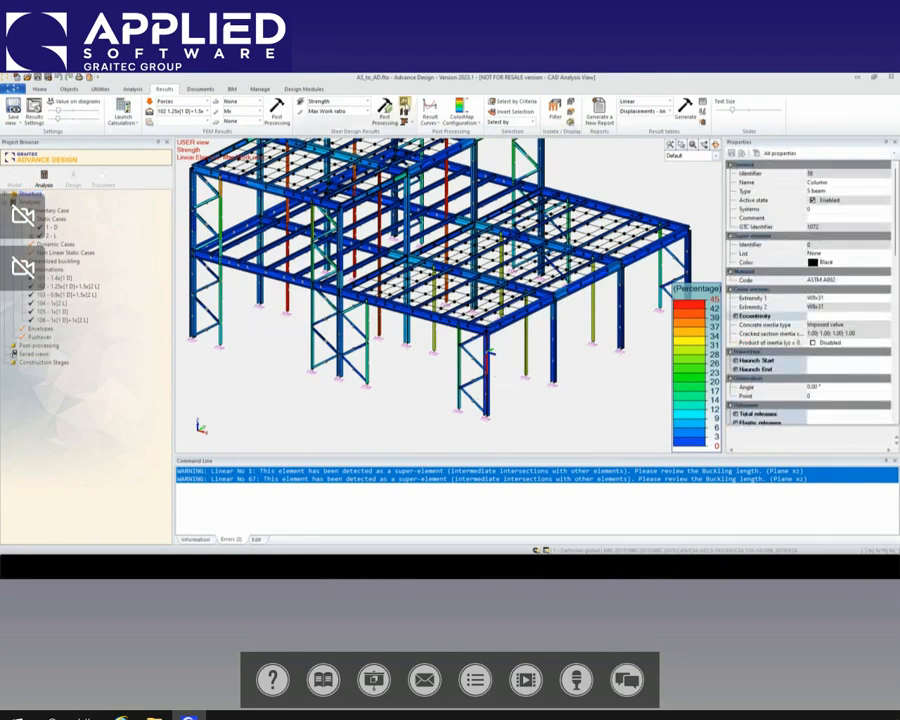
pyautogui.doubleClick(489, 353)
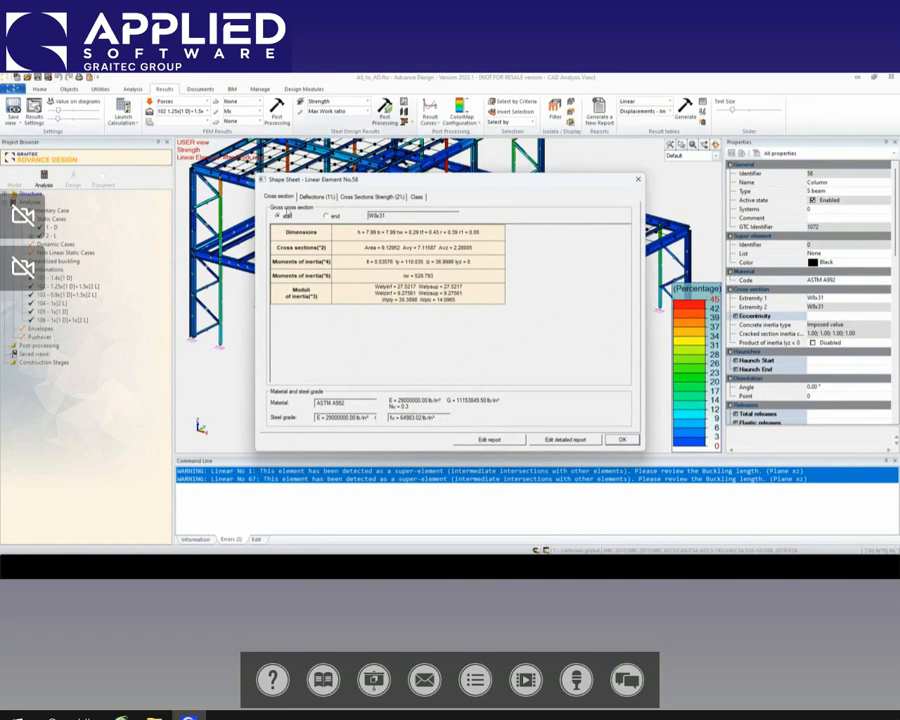
pyautogui.click(312, 197)
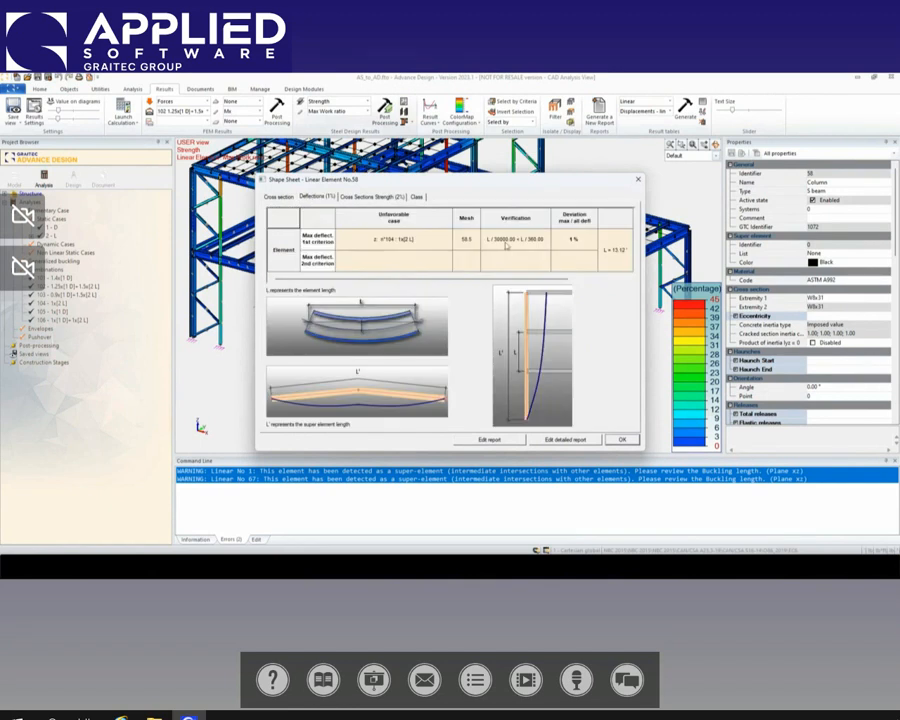
pyautogui.click(369, 197)
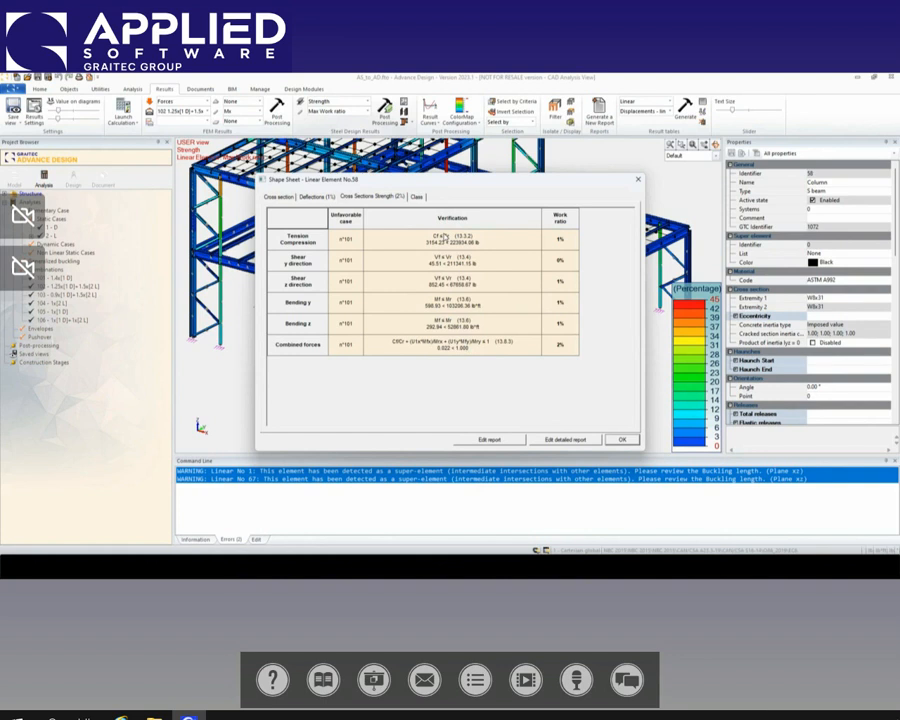
pyautogui.click(617, 440)
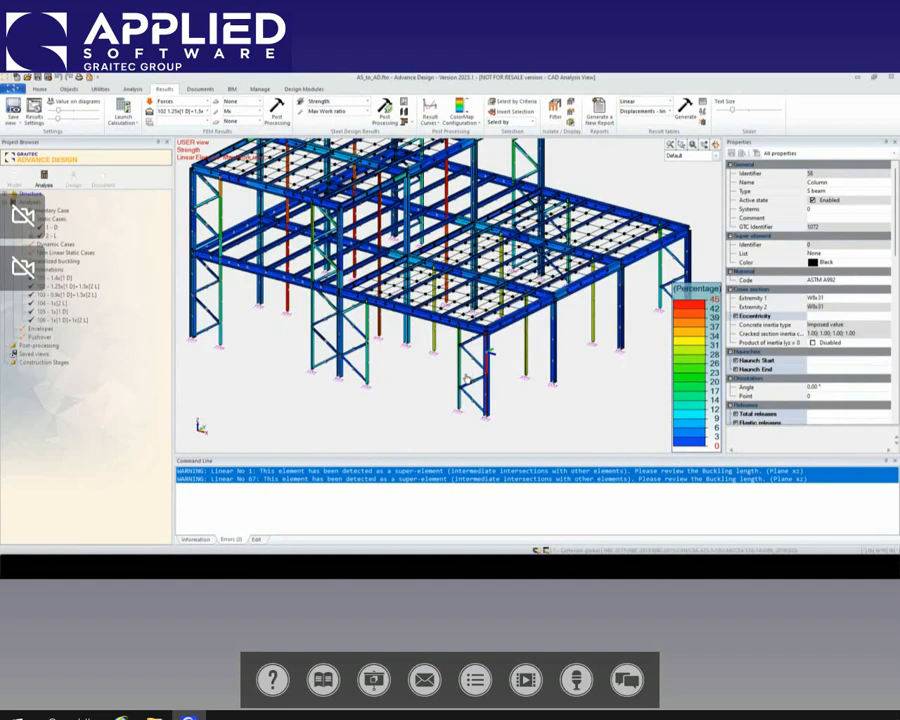
# Step: Review the suggested shapes for the front corner column and its adjacent gable column, close the list and clear the selection
pyautogui.scroll(2, 465, 380)
pyautogui.scroll(2, 465, 372)
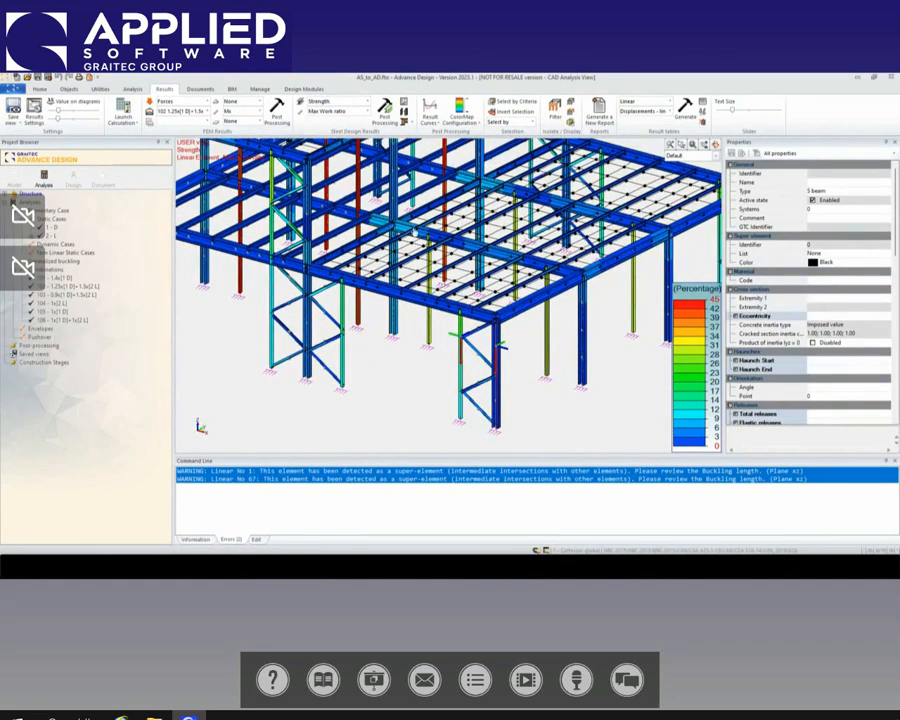
pyautogui.click(404, 104)
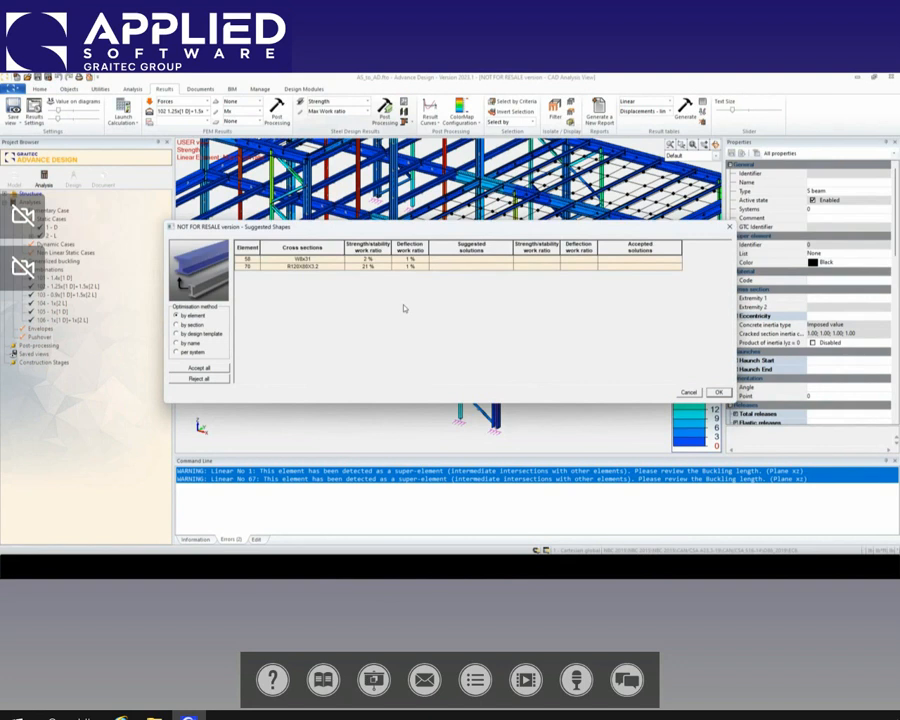
pyautogui.press('Escape')
pyautogui.press('Escape')
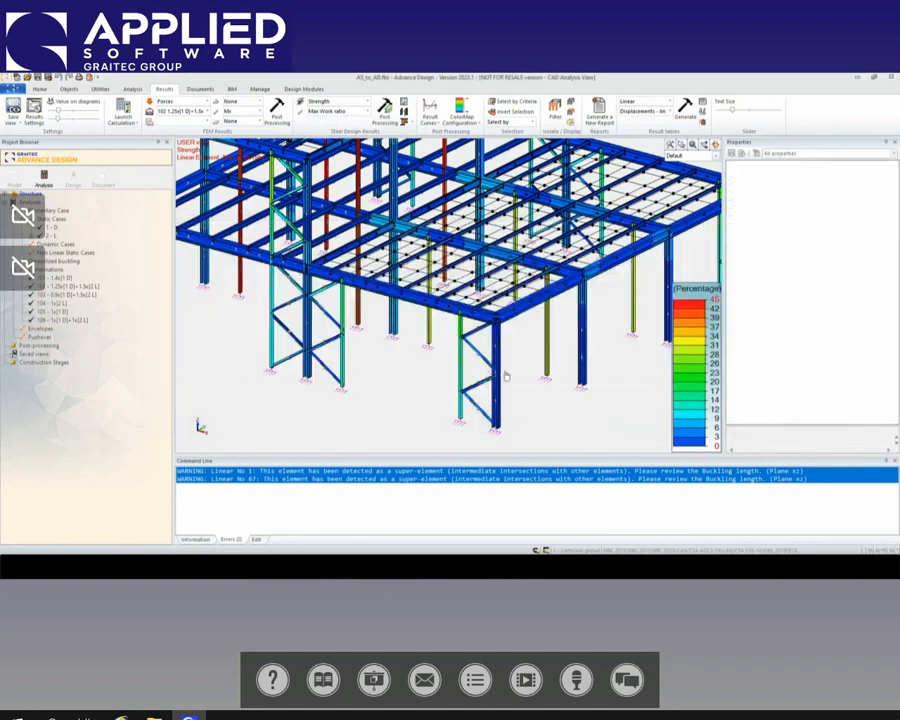
# Step: Review the suggested shapes for the R120X80X3.2 gable column alone and cancel without accepting a solution
pyautogui.click(488, 374)
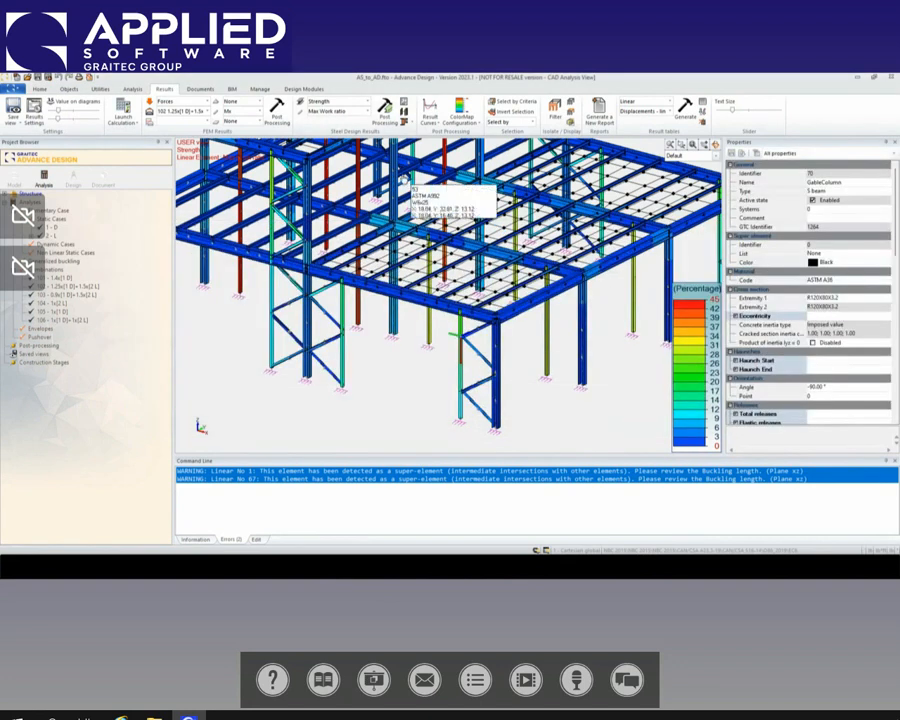
pyautogui.click(404, 113)
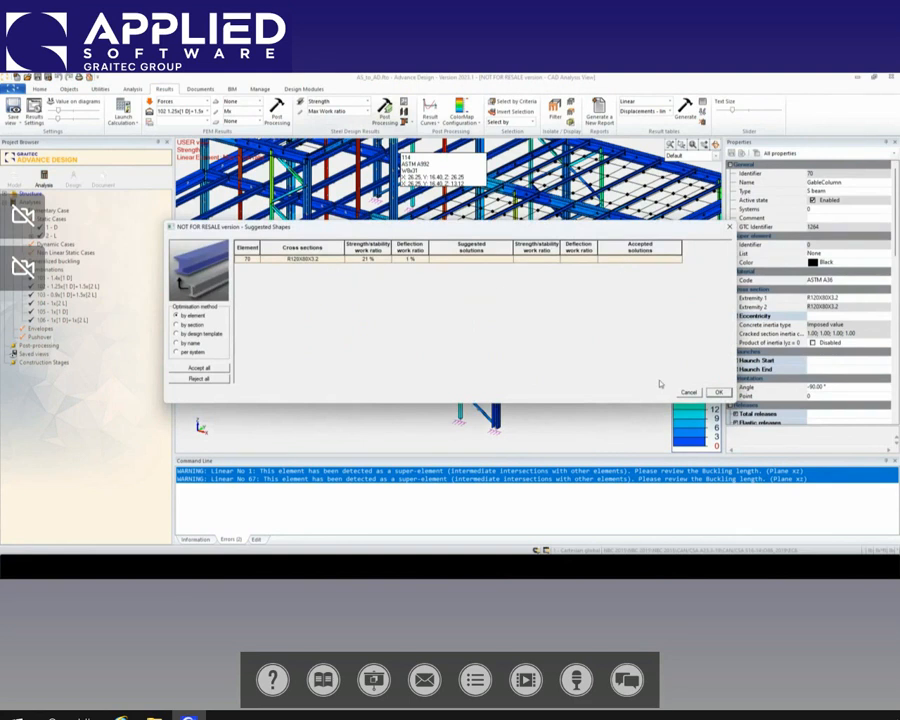
pyautogui.moveTo(552, 229); pyautogui.dragTo(531, 220)
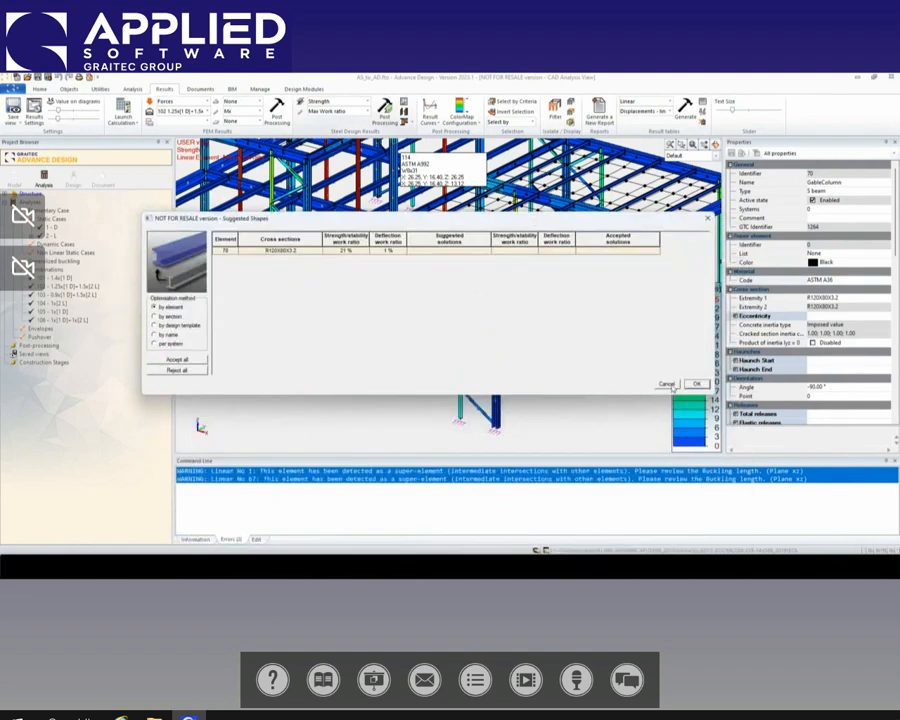
pyautogui.click(666, 384)
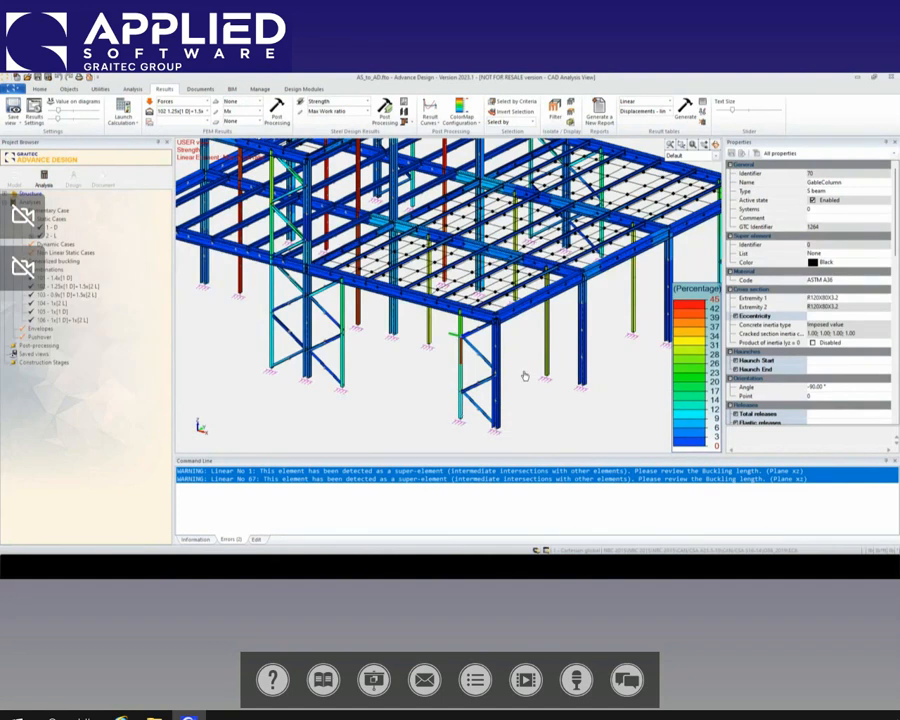
# Step: Change the front corner column's cross section to W8x48 from the AISC W library
pyautogui.scroll(-5, 524, 376)
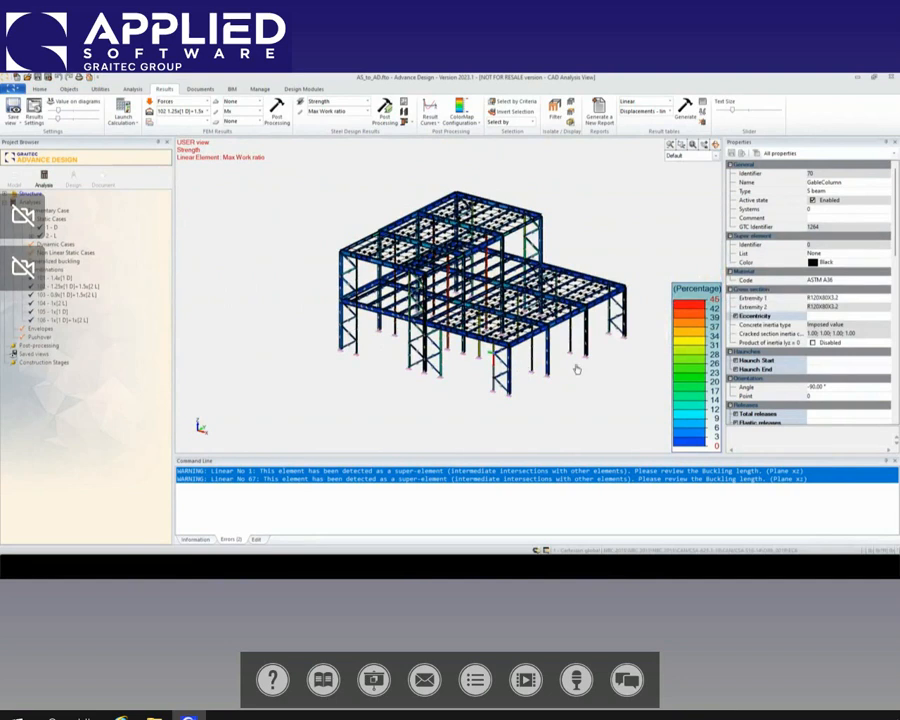
pyautogui.moveTo(444, 404); pyautogui.dragTo(438, 402, button='middle')
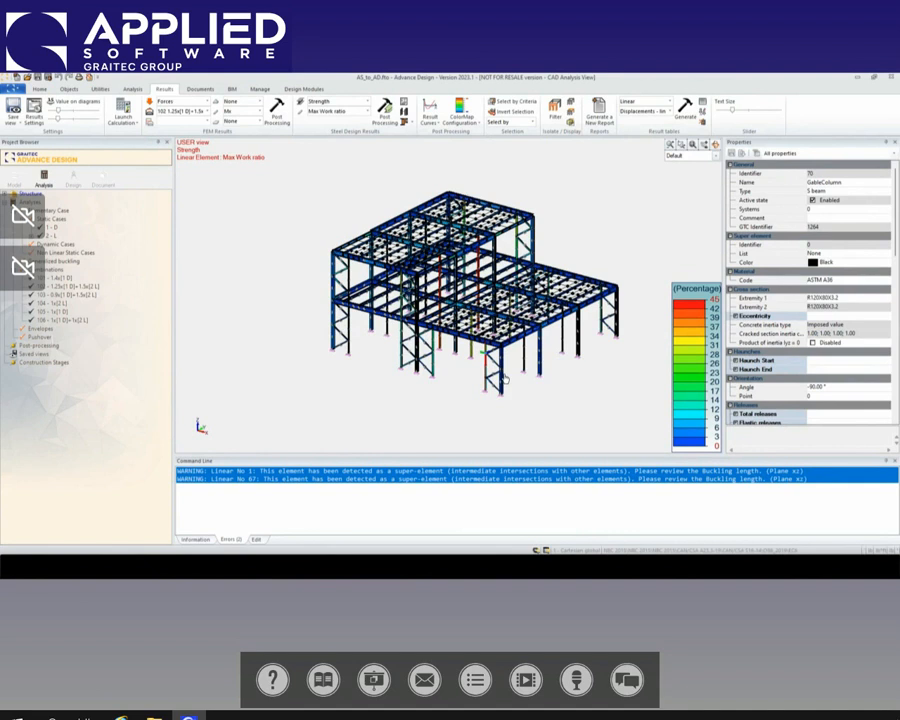
pyautogui.scroll(2, 504, 378)
pyautogui.scroll(2, 504, 373)
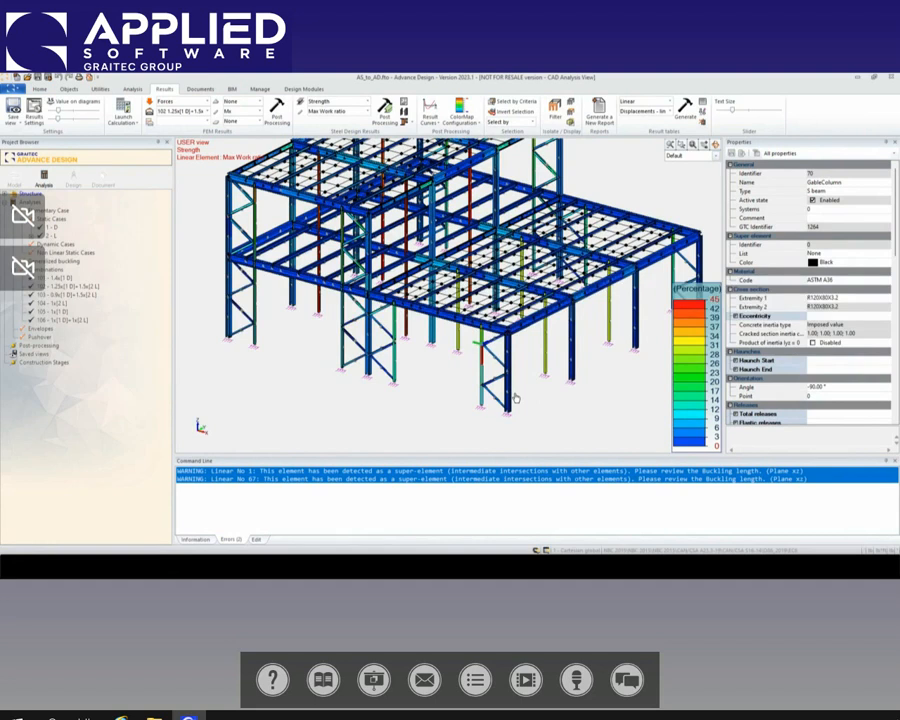
pyautogui.press('Escape')
pyautogui.click(509, 392)
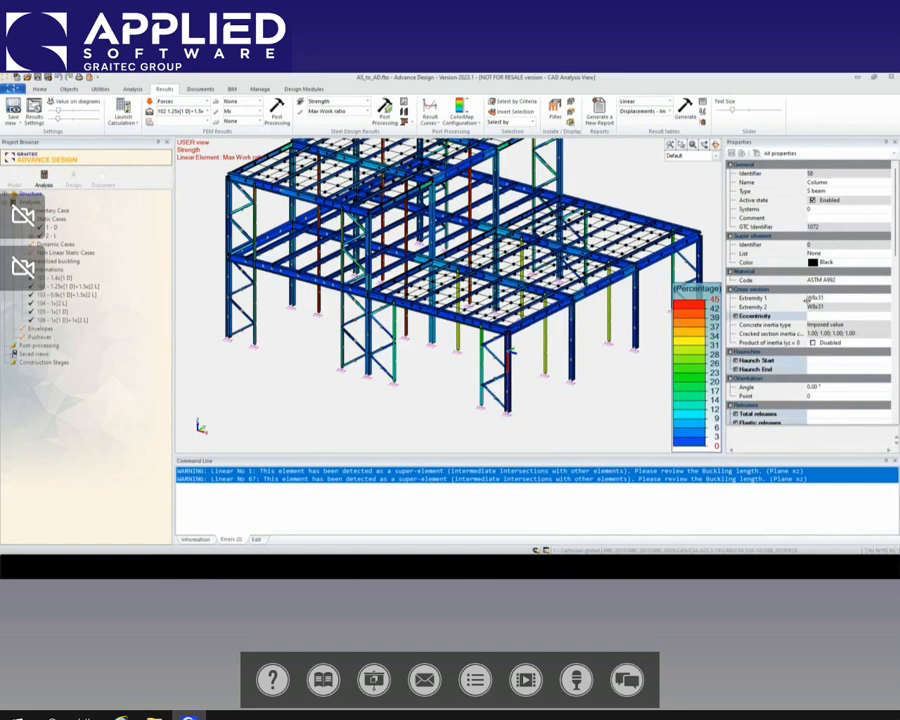
pyautogui.click(815, 298)
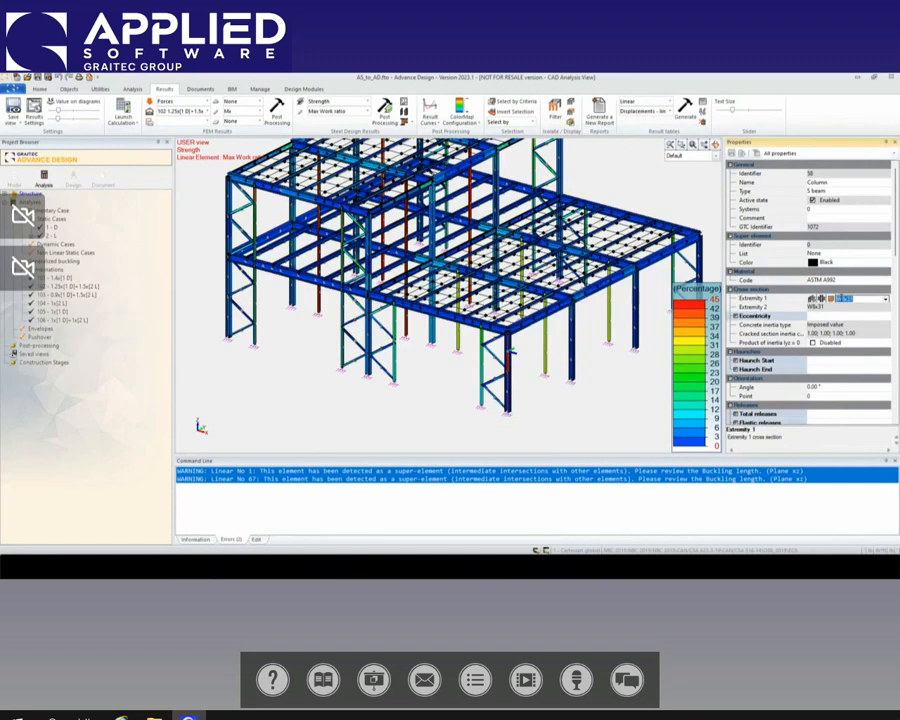
pyautogui.click(812, 300)
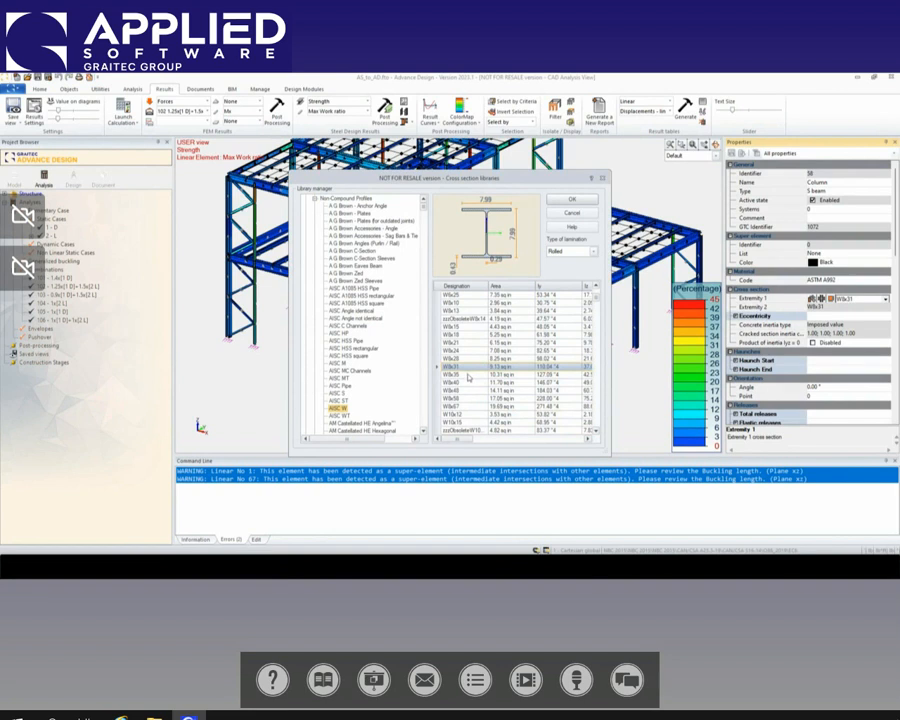
pyautogui.click(447, 391)
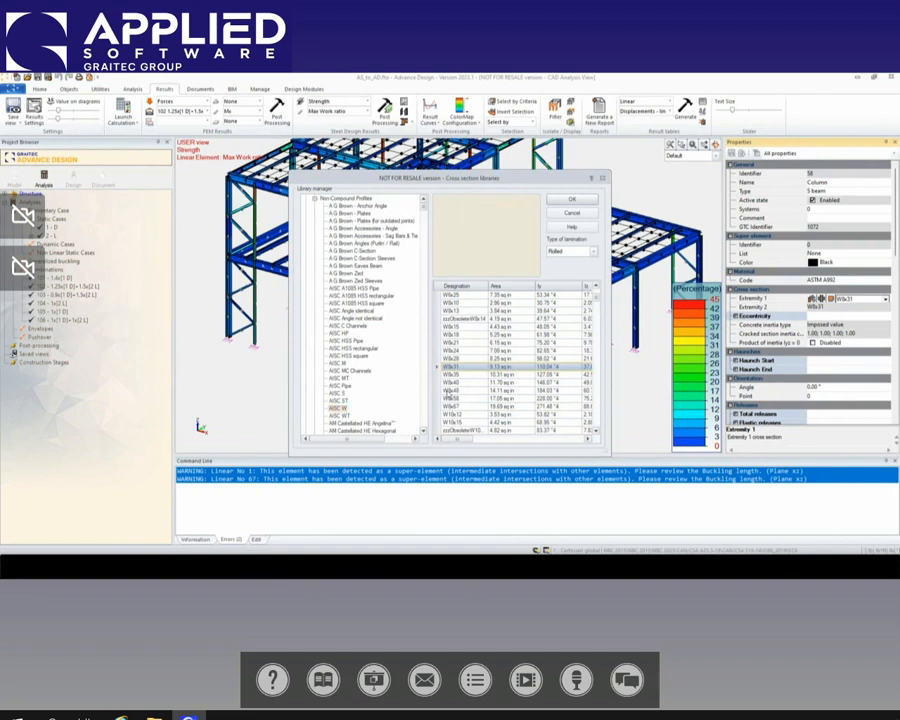
pyautogui.click(571, 199)
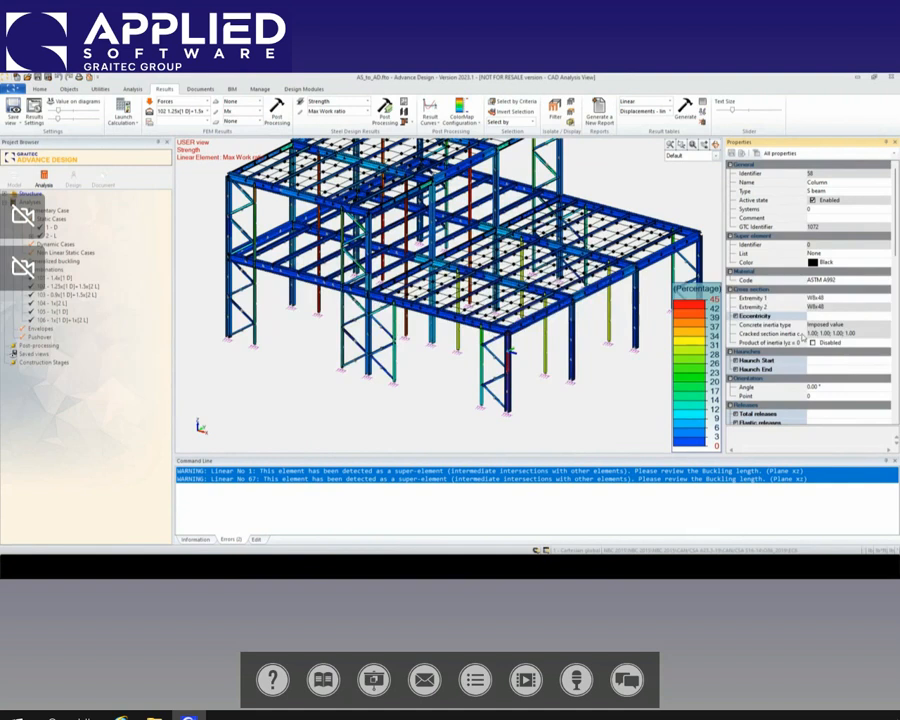
# Step: Expand the column's eccentricity properties, deselect it, and reselect the front corner column to check its cross section
pyautogui.click(845, 317)
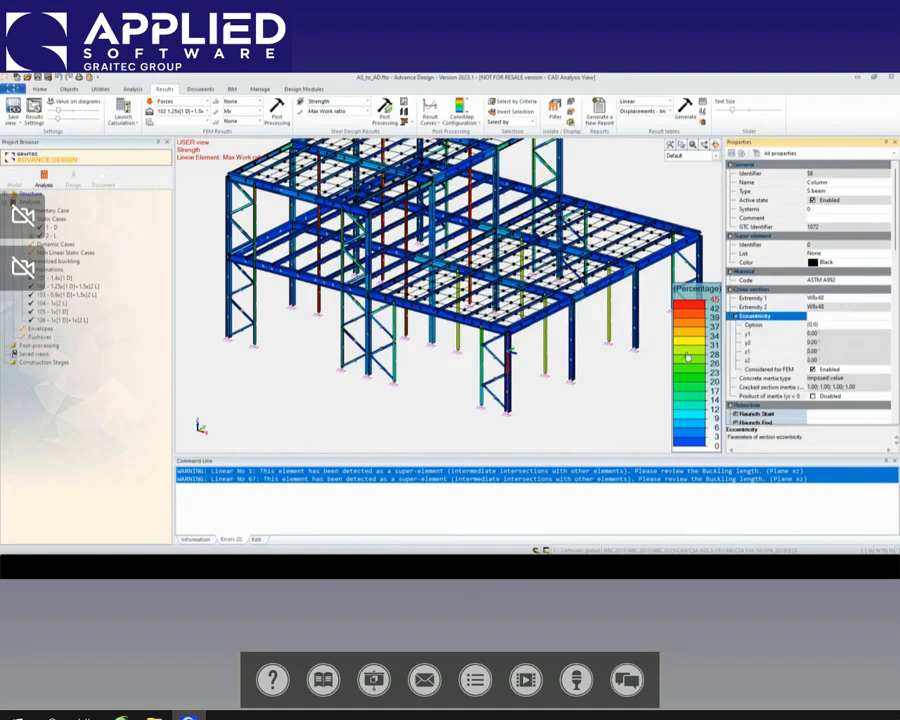
pyautogui.click(629, 383)
pyautogui.scroll(2, 520, 395)
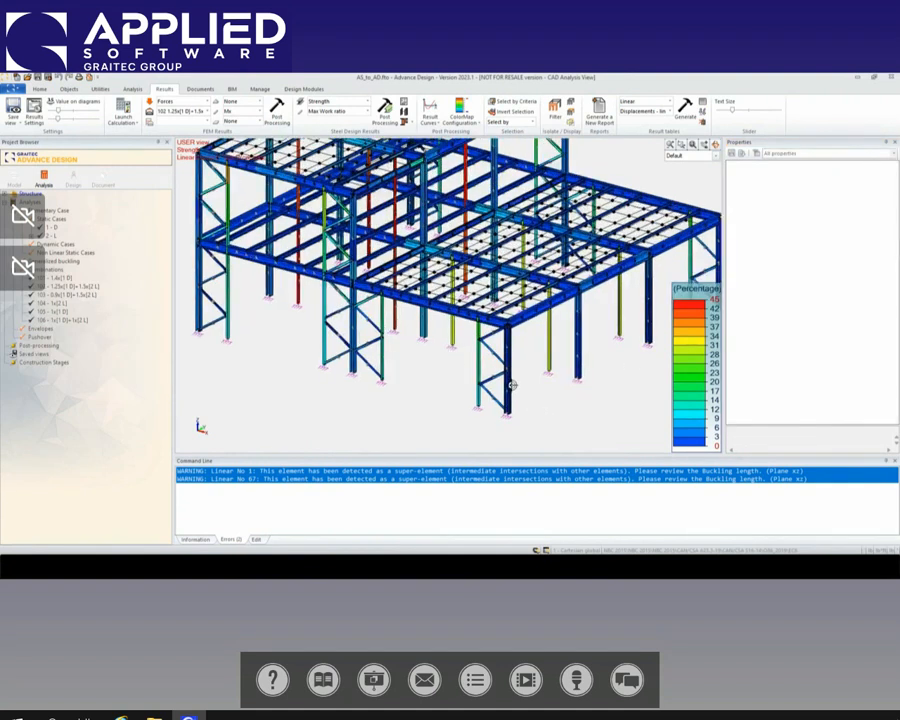
pyautogui.click(508, 382)
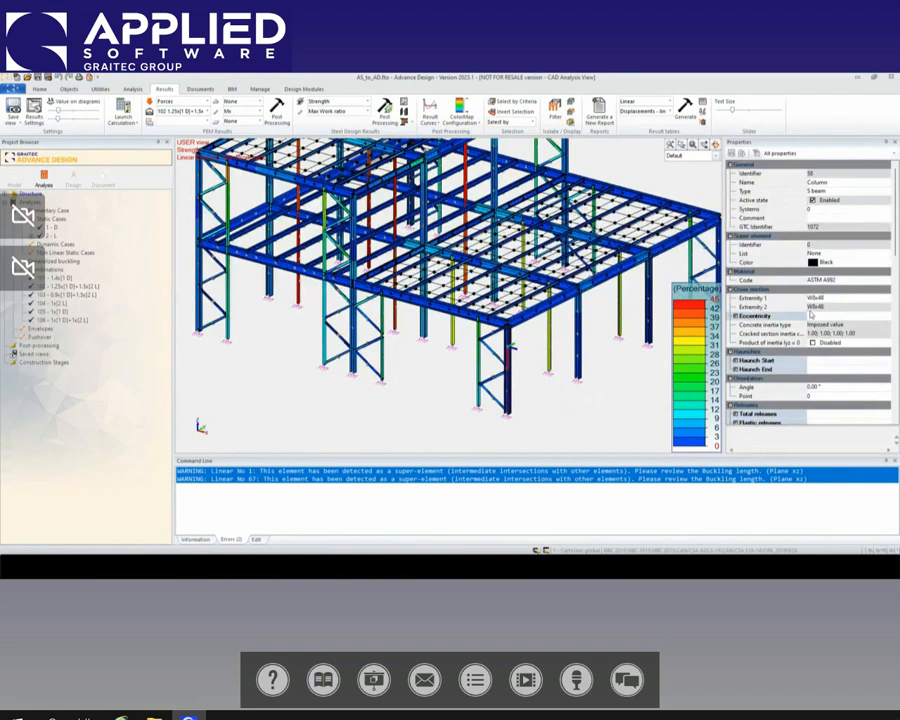
# Step: Examine the maximum work ratios across the whole structure, recheck the front corner column's cross section, and clear the selection
pyautogui.click(565, 422)
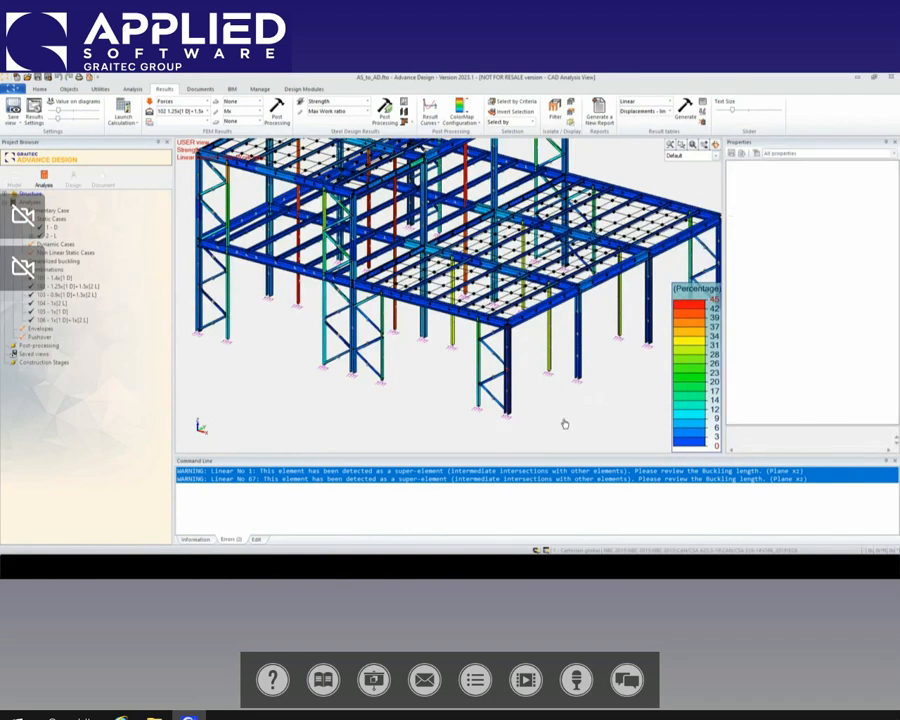
pyautogui.scroll(-3, 556, 381)
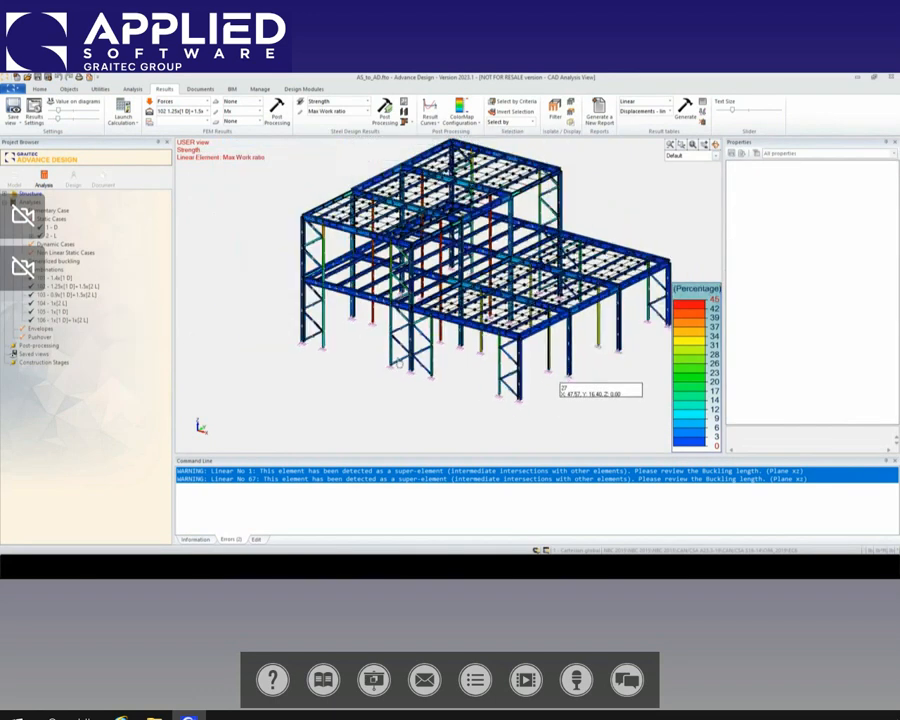
pyautogui.moveTo(464, 377); pyautogui.dragTo(443, 399, button='middle')
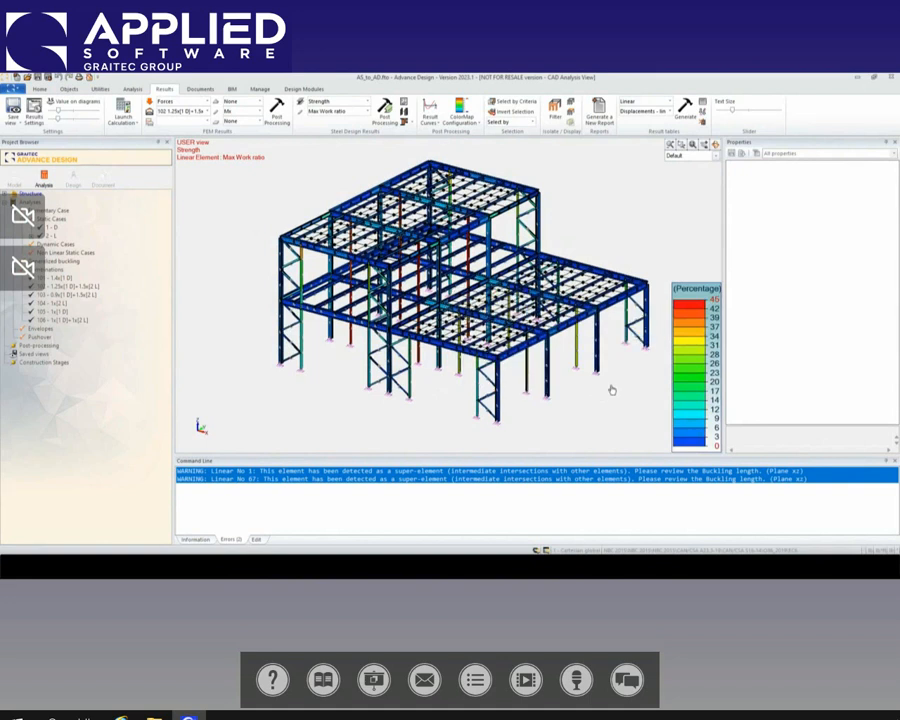
pyautogui.moveTo(497, 398)
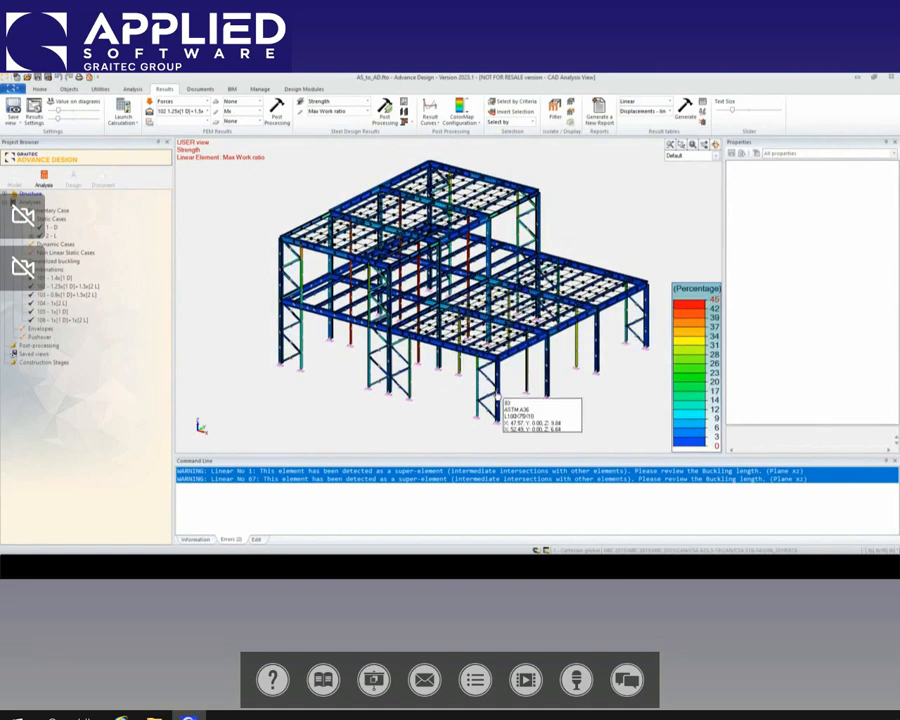
pyautogui.click(498, 402)
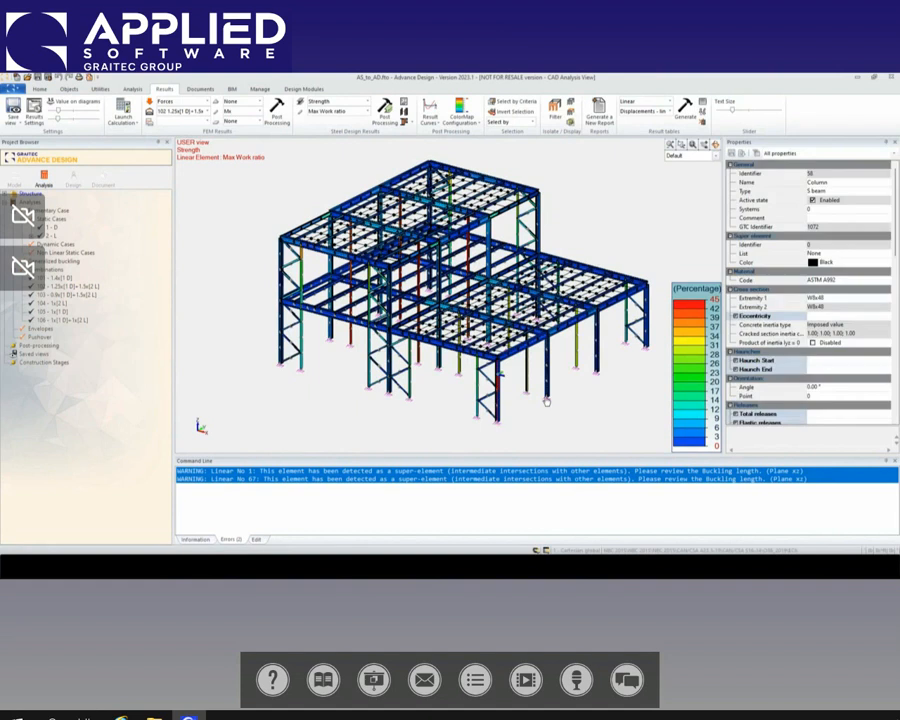
pyautogui.press('Escape')
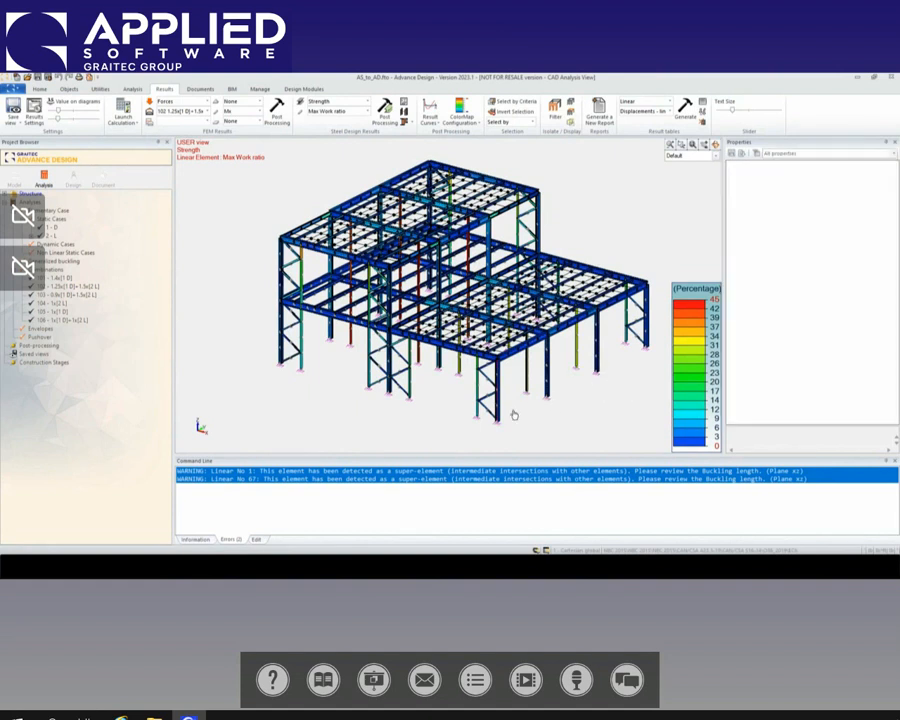
pyautogui.moveTo(452, 226)
pyautogui.moveTo(453, 394); pyautogui.dragTo(444, 396, button='middle')
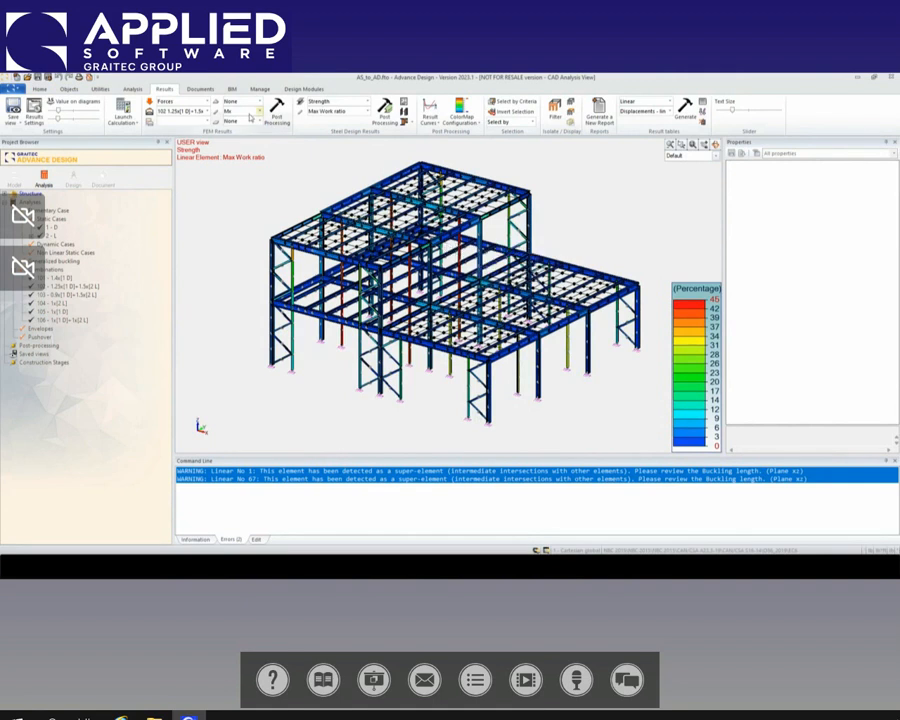
# Step: Export the analysed model as a Graitec Exchange Archive named AD_to_AS in the Class folder
pyautogui.click(232, 89)
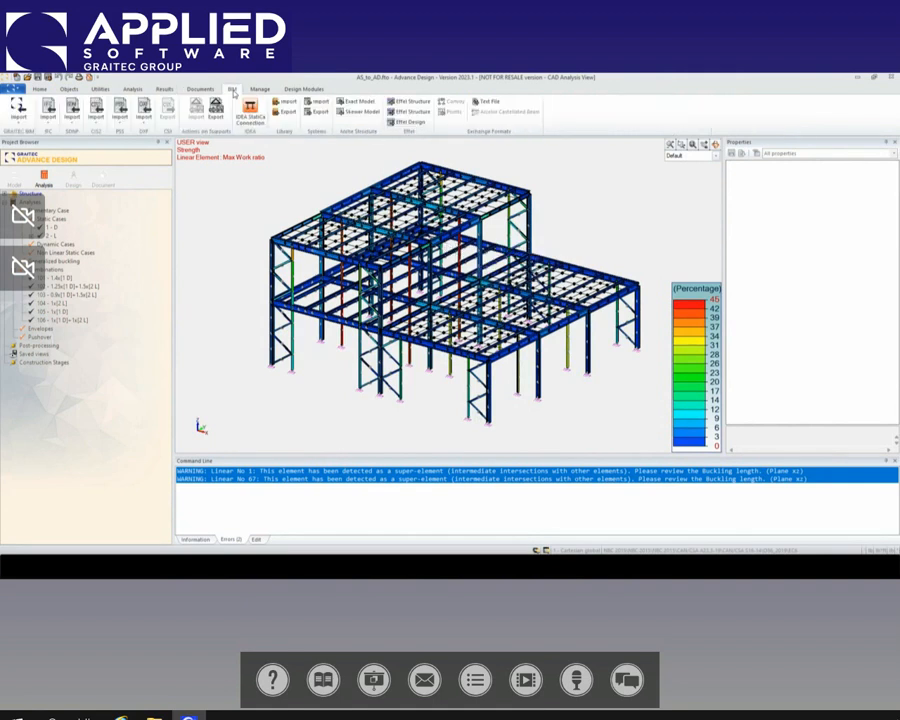
pyautogui.click(18, 110)
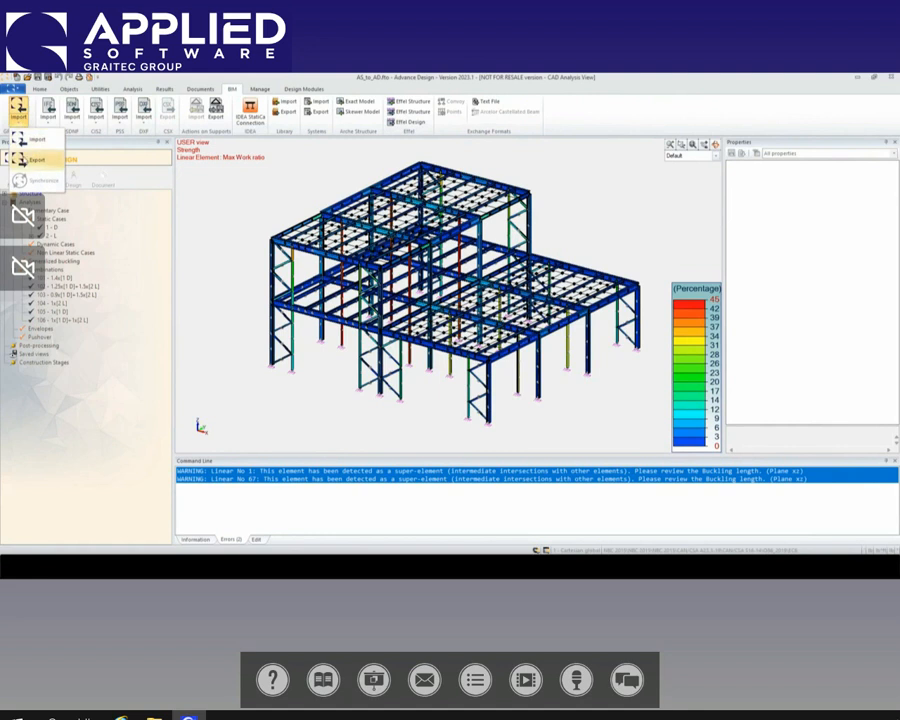
pyautogui.moveTo(36, 161)
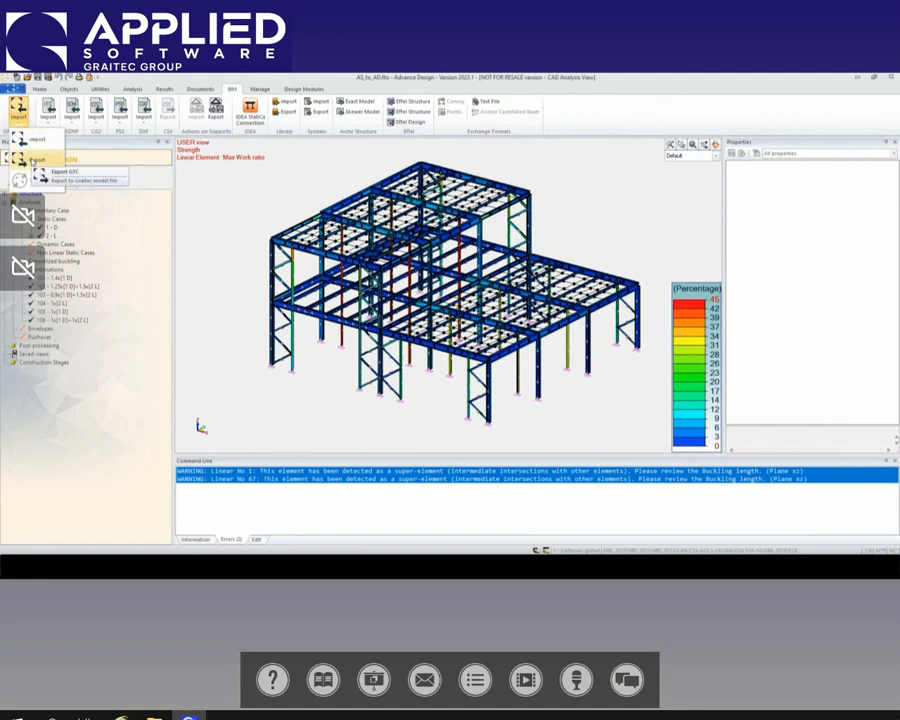
pyautogui.click(65, 172)
pyautogui.moveTo(442, 226); pyautogui.dragTo(329, 146)
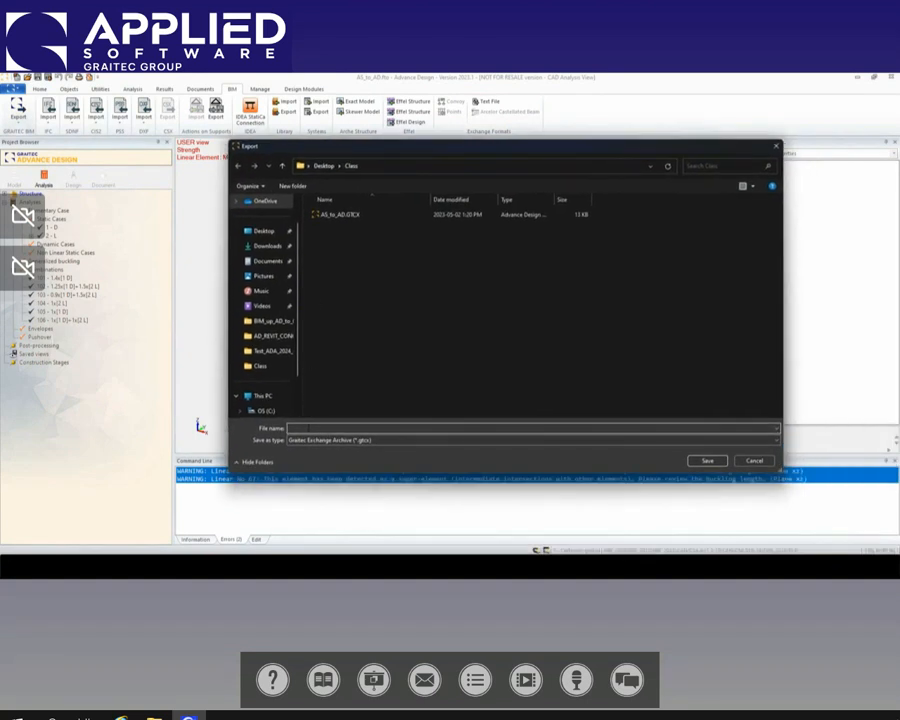
pyautogui.click(309, 428)
pyautogui.write('AD_to_RE')
pyautogui.press('BackSpace')
pyautogui.press('BackSpace')
pyautogui.write('AS')
pyautogui.click(707, 460)
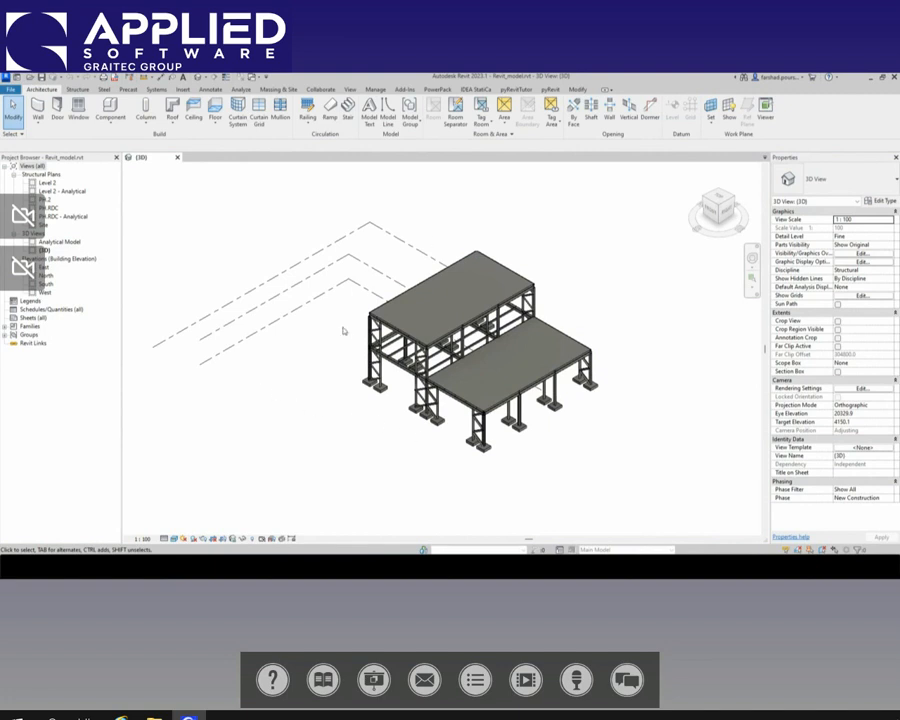
# Step: Start a BIM Connect export of the Revit model in GRAITEC BIM format, accepting the US country library and selfweight load case D
pyautogui.moveTo(454, 407); pyautogui.dragTo(434, 397, button='middle')
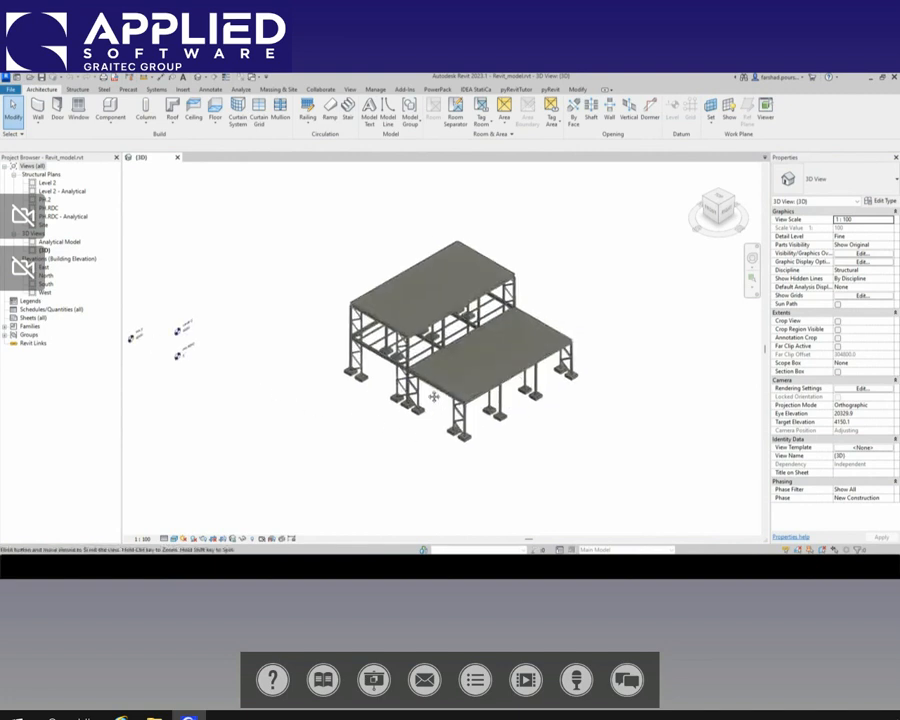
pyautogui.scroll(3, 434, 397)
pyautogui.scroll(-2, 412, 382)
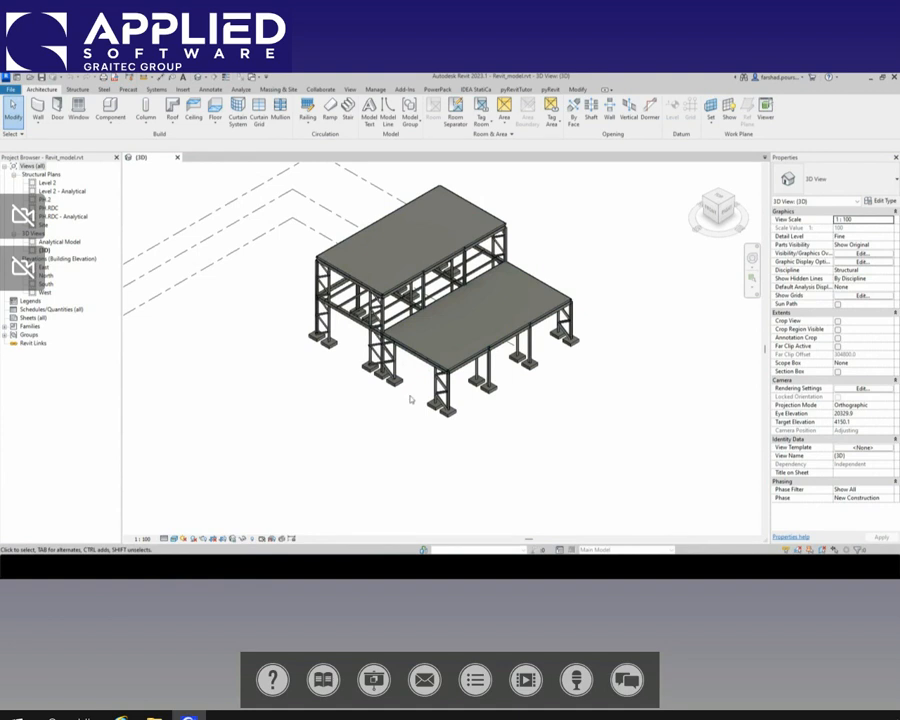
pyautogui.moveTo(412, 398); pyautogui.dragTo(409, 420, button='middle')
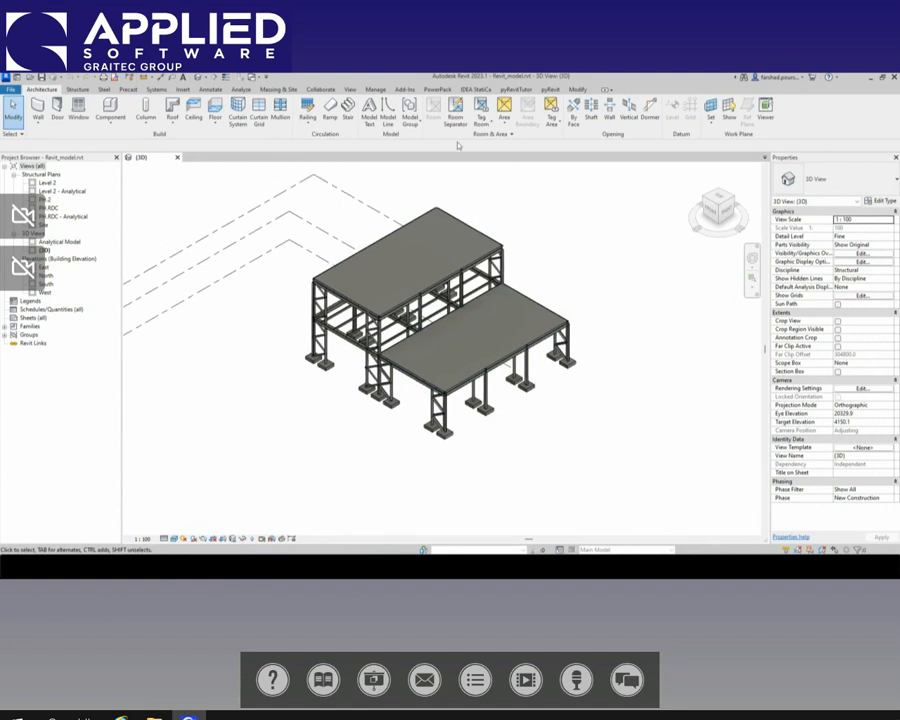
pyautogui.click(436, 90)
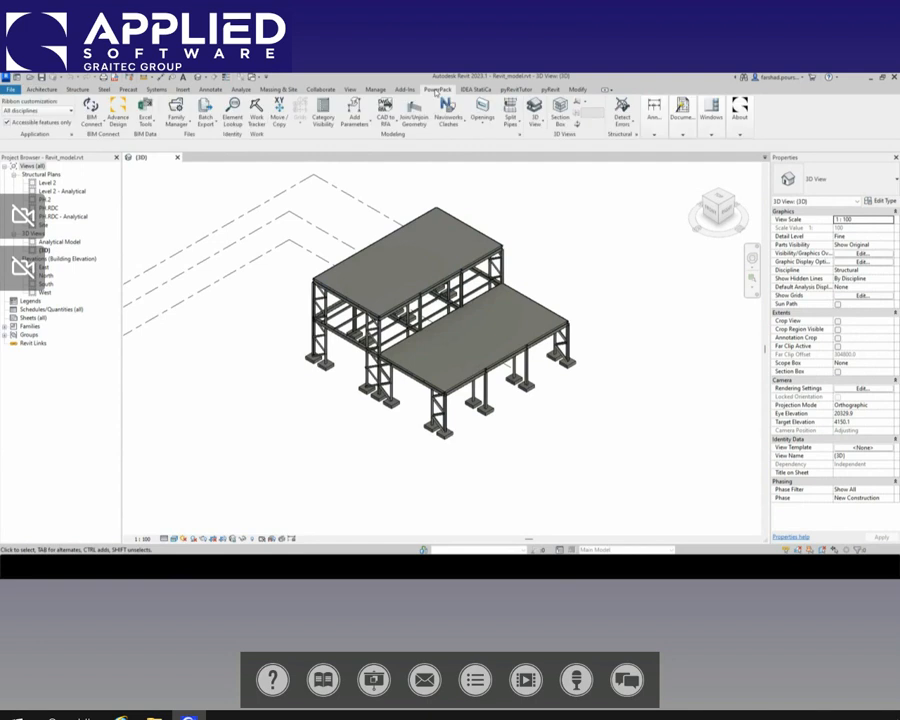
pyautogui.click(93, 114)
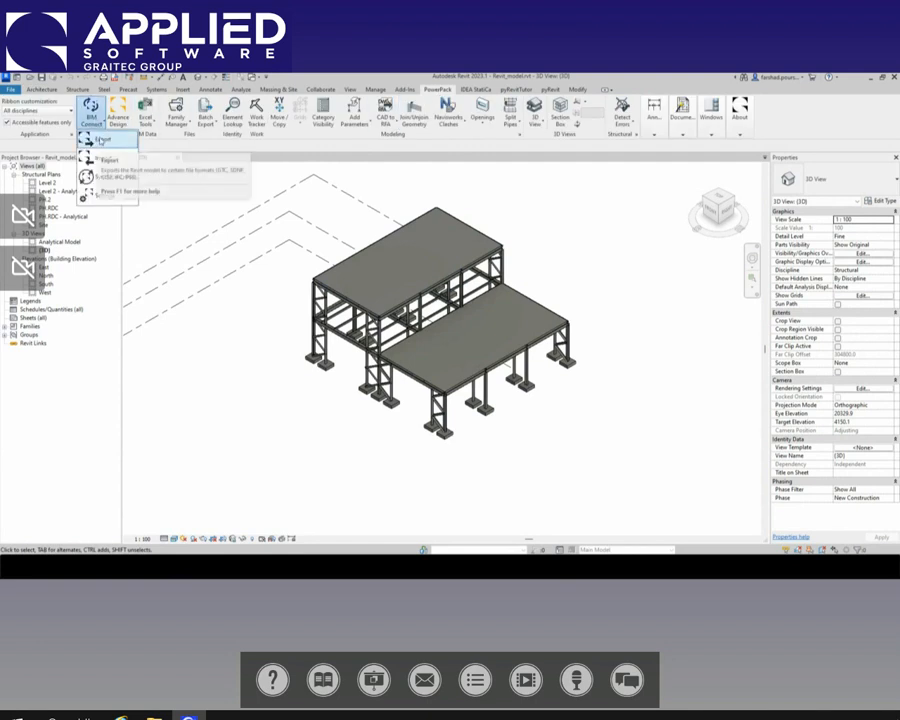
pyautogui.click(100, 140)
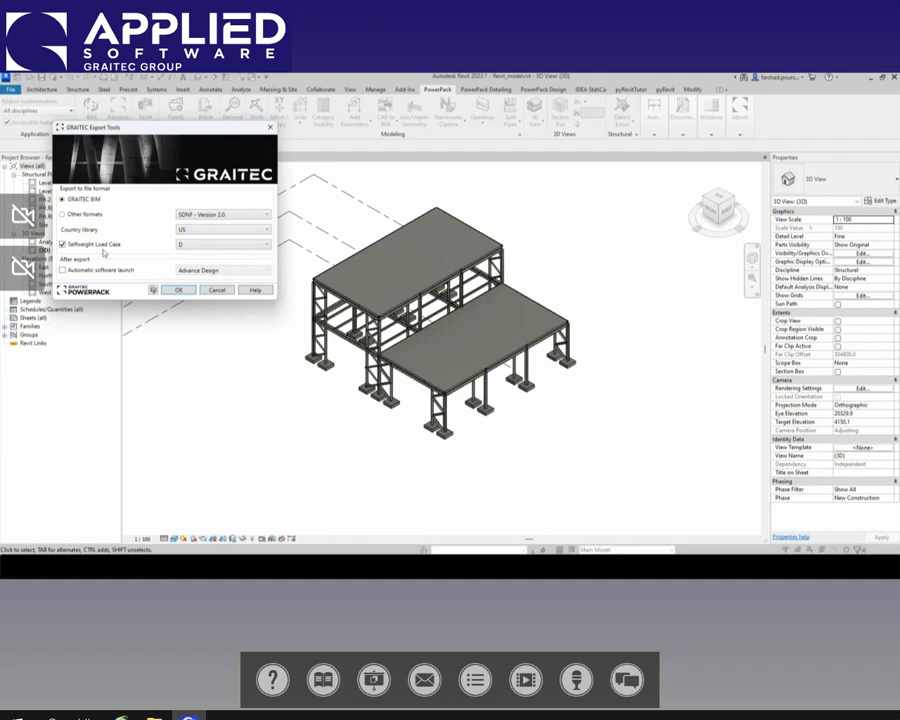
pyautogui.click(178, 289)
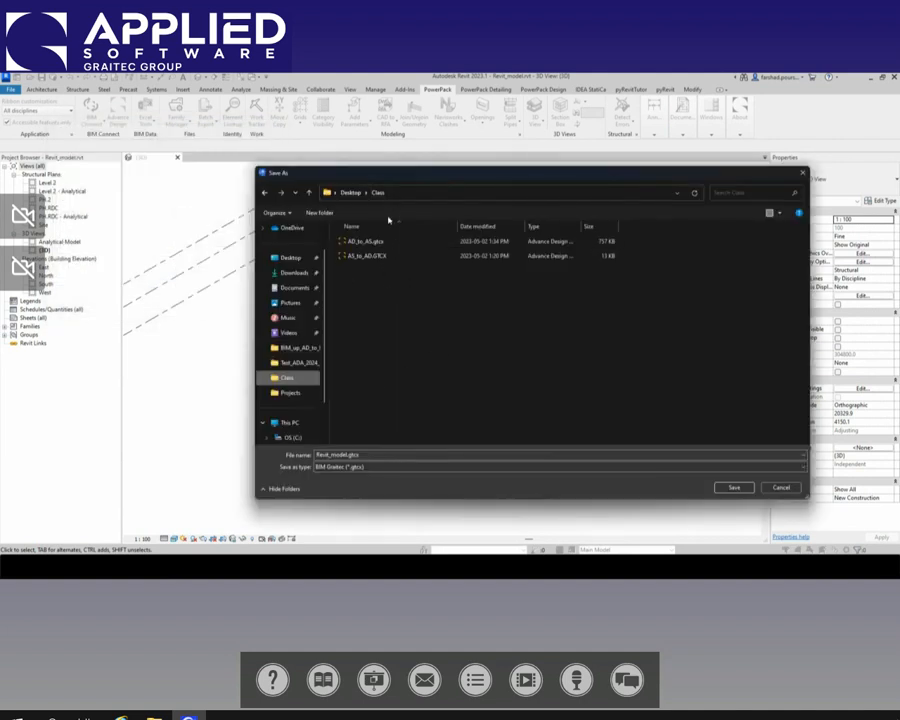
# Step: Save the Revit export as Revit_to_AD in the Class folder, declining all material mappings and the report
pyautogui.doubleClick(340, 455)
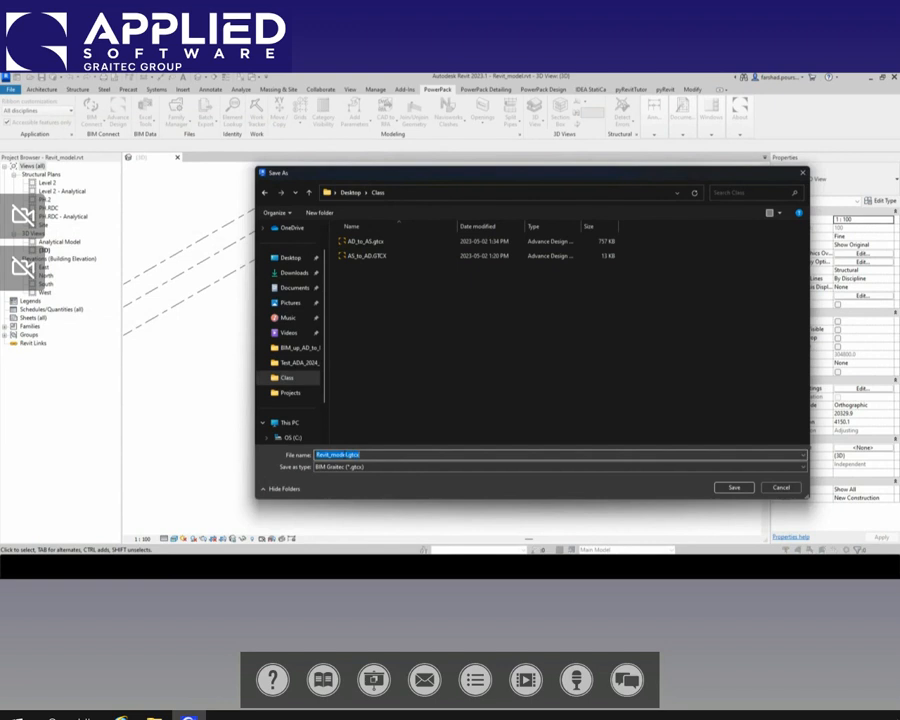
pyautogui.click(344, 455)
pyautogui.press('BackSpace')
pyautogui.press('BackSpace')
pyautogui.press('BackSpace')
pyautogui.press('BackSpace')
pyautogui.press('BackSpace')
pyautogui.press('BackSpace')
pyautogui.press('BackSpace')
pyautogui.press('BackSpace')
pyautogui.write('Revit_to_AD')
pyautogui.click(736, 488)
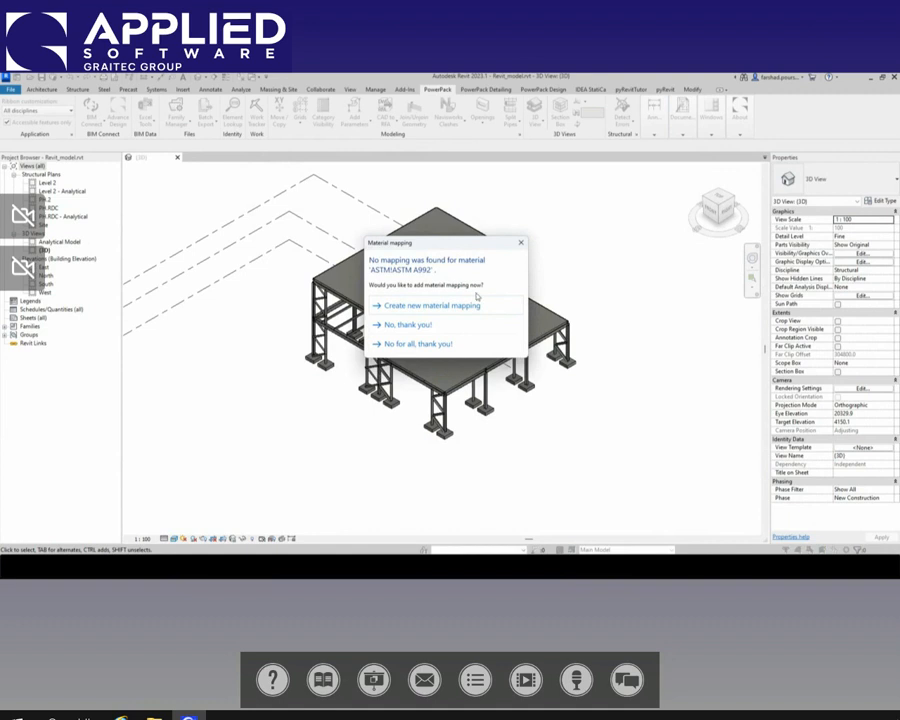
pyautogui.click(405, 346)
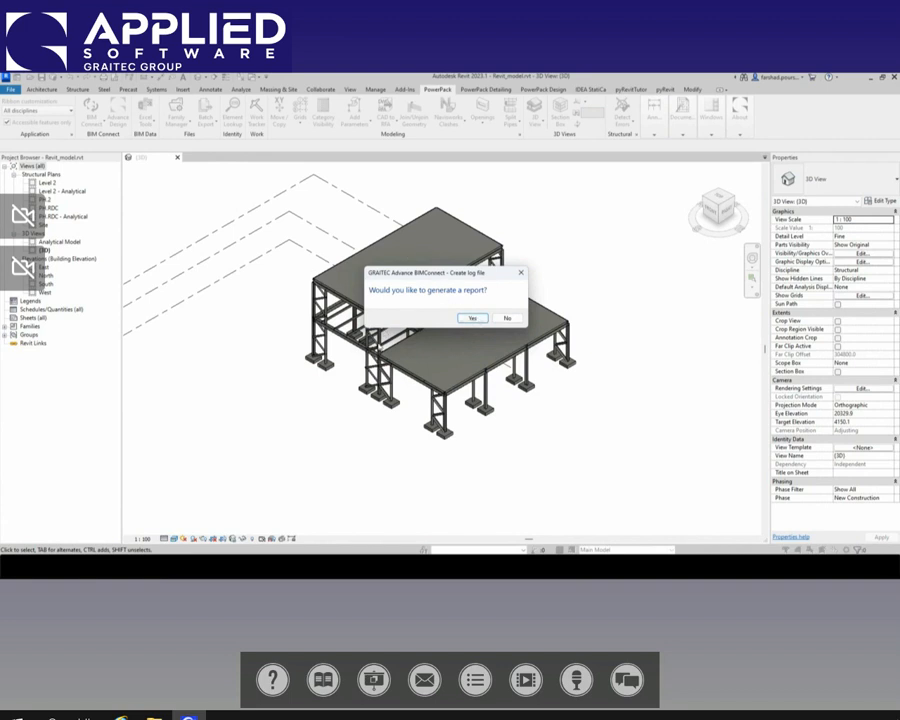
pyautogui.click(507, 318)
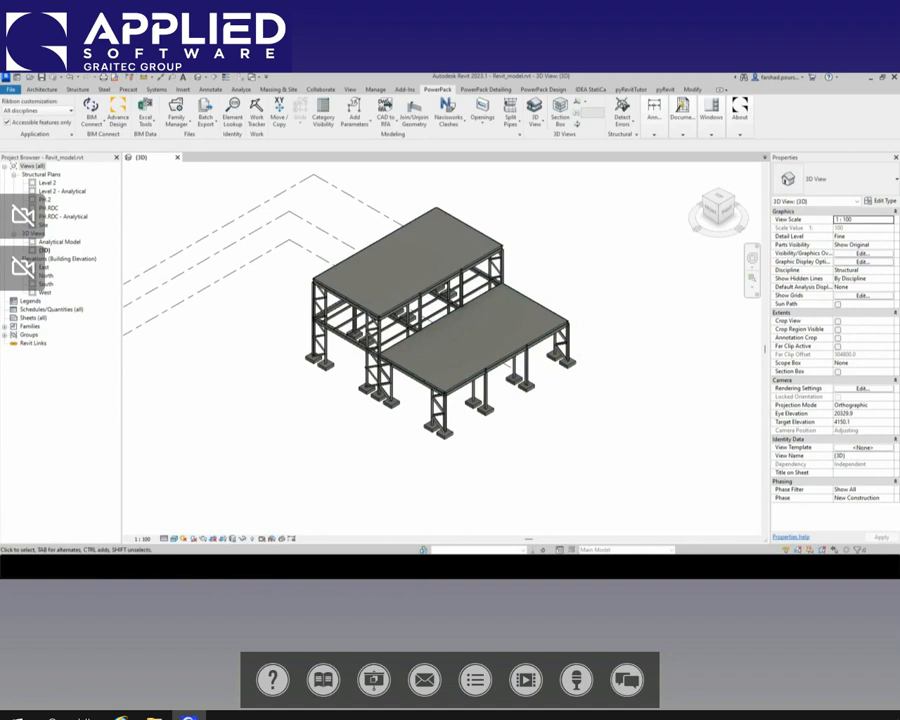
# Step: Switch to Advance Design, import Revit_to_AD.gtcx as a BIM file, and dismiss the project settings wizard
pyautogui.hotkey('alt', 'Tab')
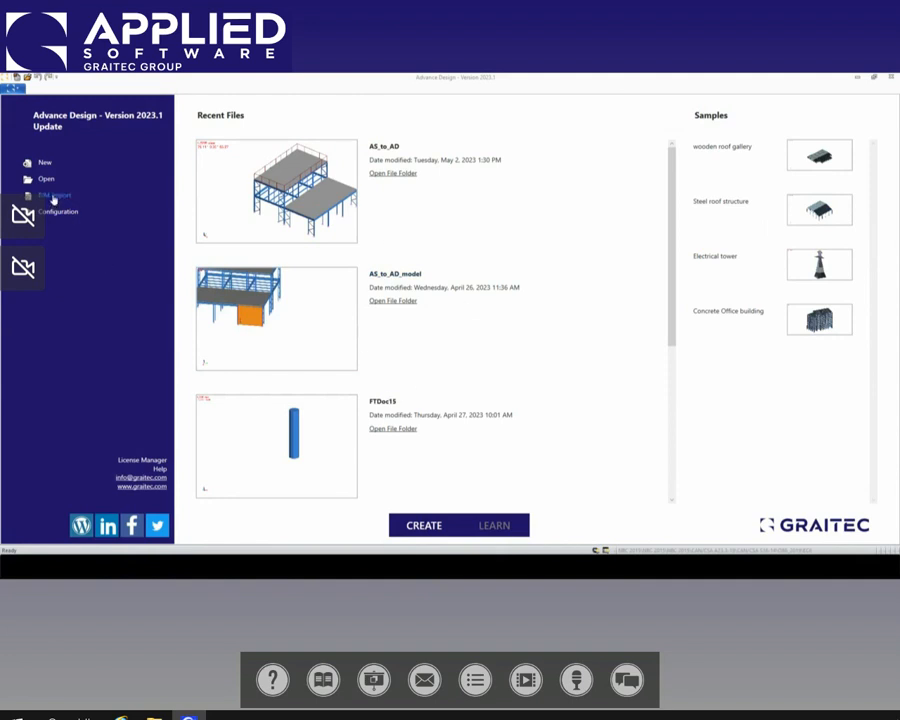
pyautogui.click(53, 197)
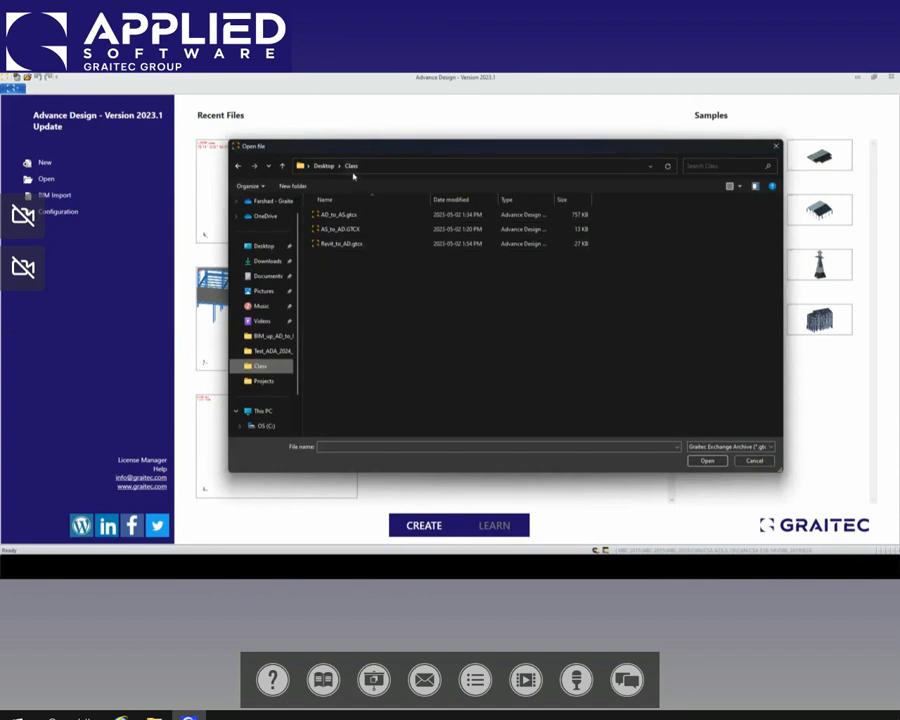
pyautogui.click(340, 246)
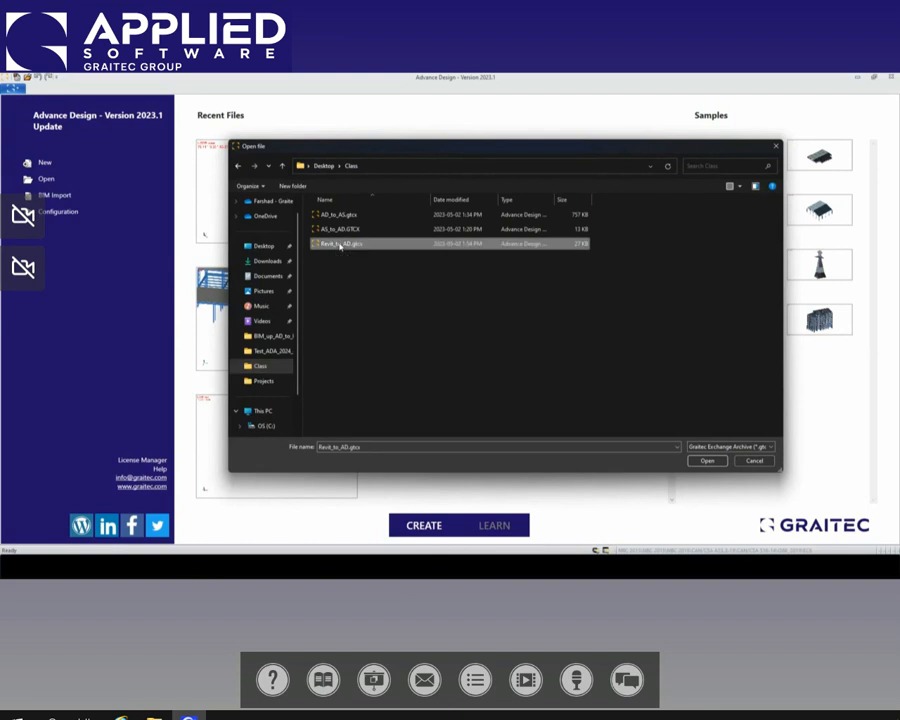
pyautogui.click(705, 461)
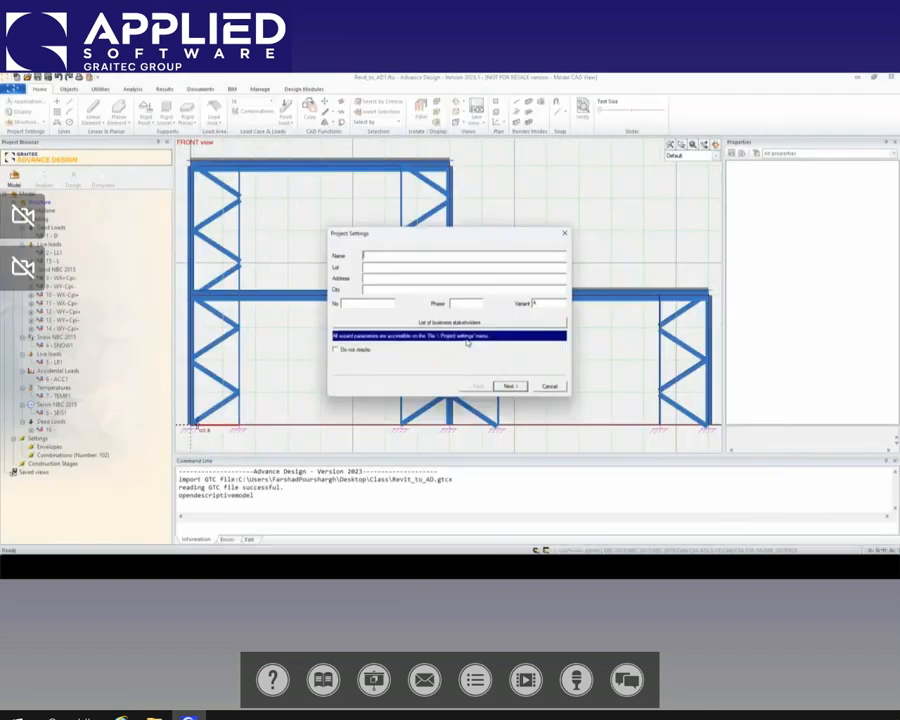
pyautogui.click(552, 388)
# Step: Show the imported Revit structure in a 3D view and autoscale its loads to inspect them on the model
pyautogui.scroll(-5, 500, 305)
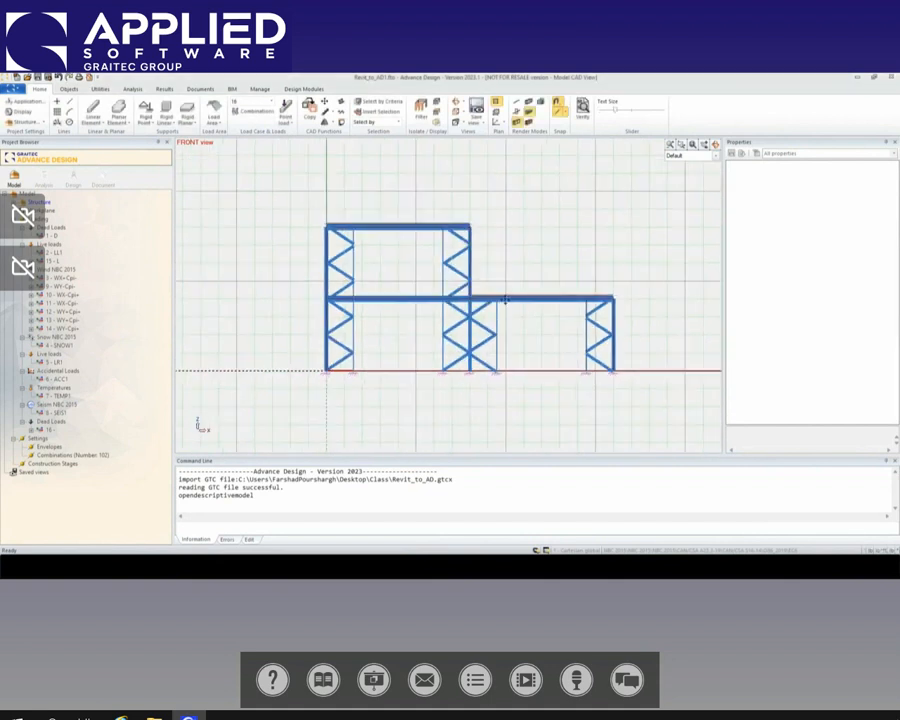
pyautogui.moveTo(500, 302); pyautogui.dragTo(392, 310, button='middle')
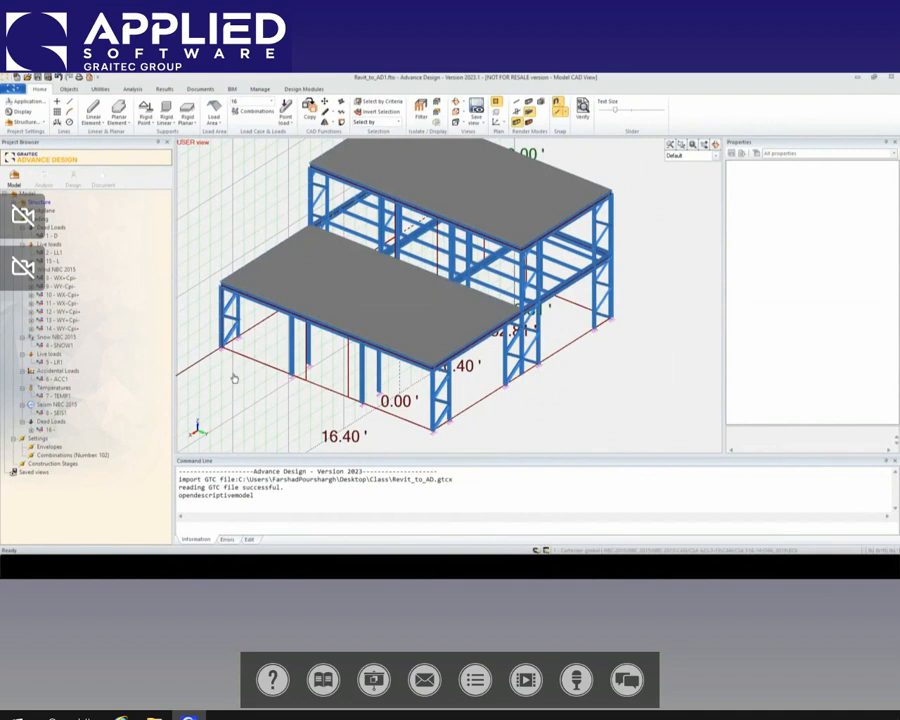
pyautogui.rightClick(575, 356)
pyautogui.click(598, 307)
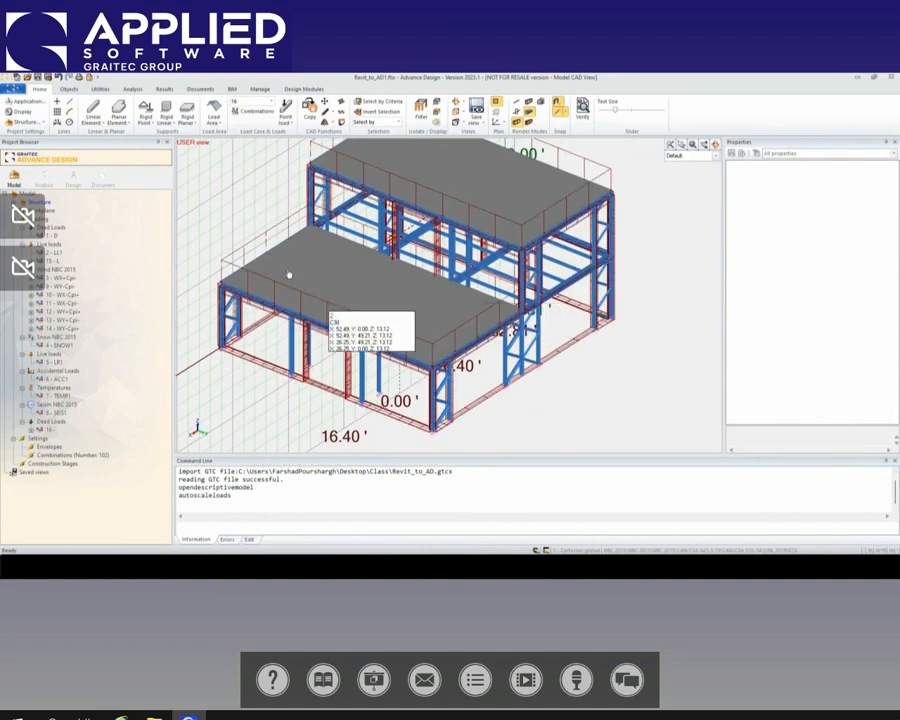
pyautogui.moveTo(440, 315); pyautogui.dragTo(467, 342, button='middle')
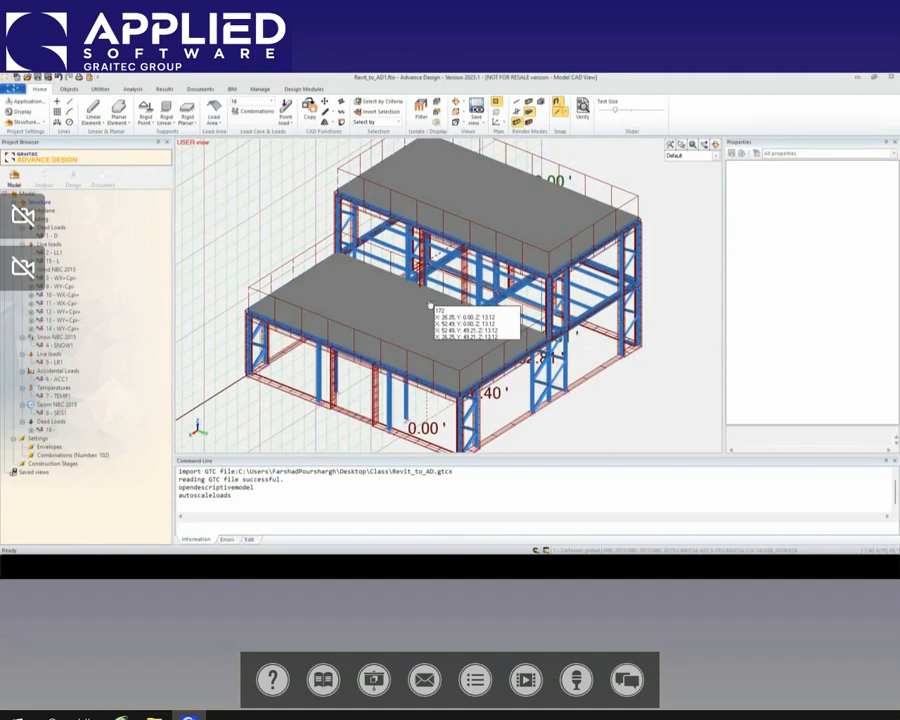
pyautogui.scroll(-1, 430, 305)
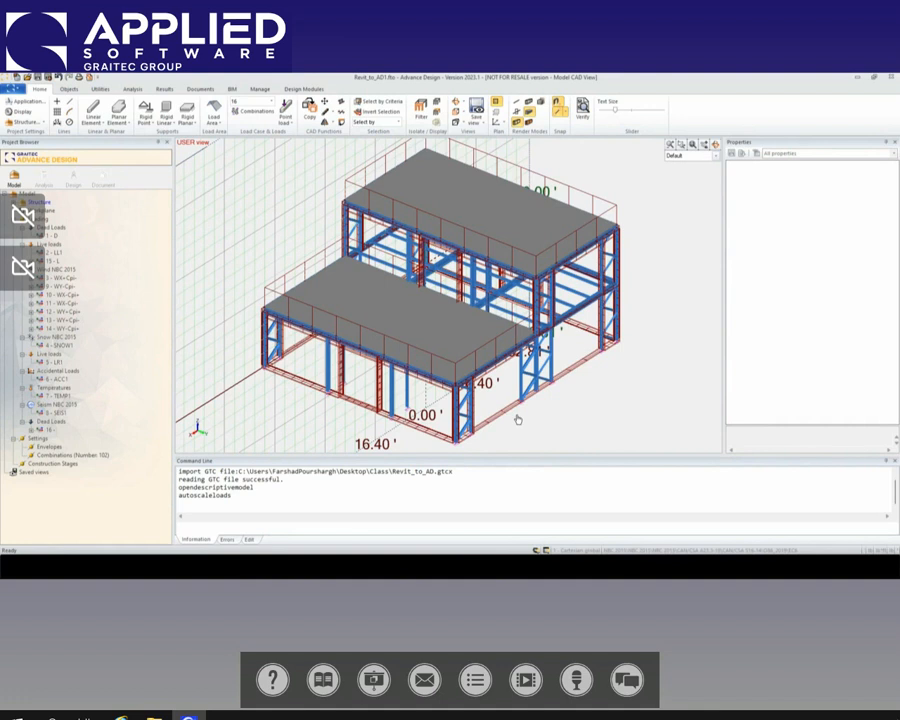
pyautogui.scroll(-1, 518, 419)
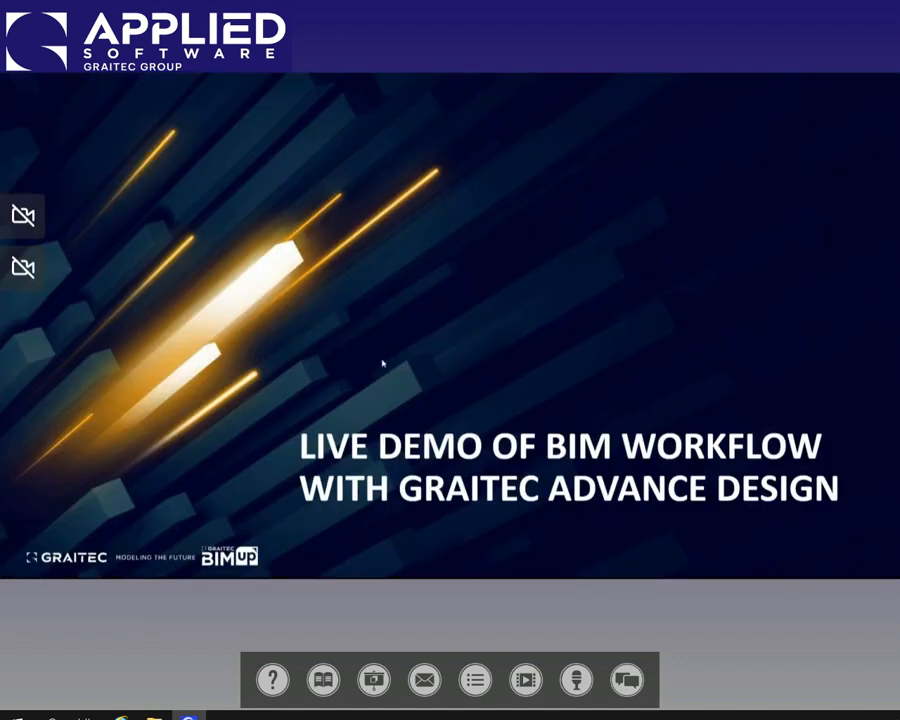
pyautogui.click(382, 363)
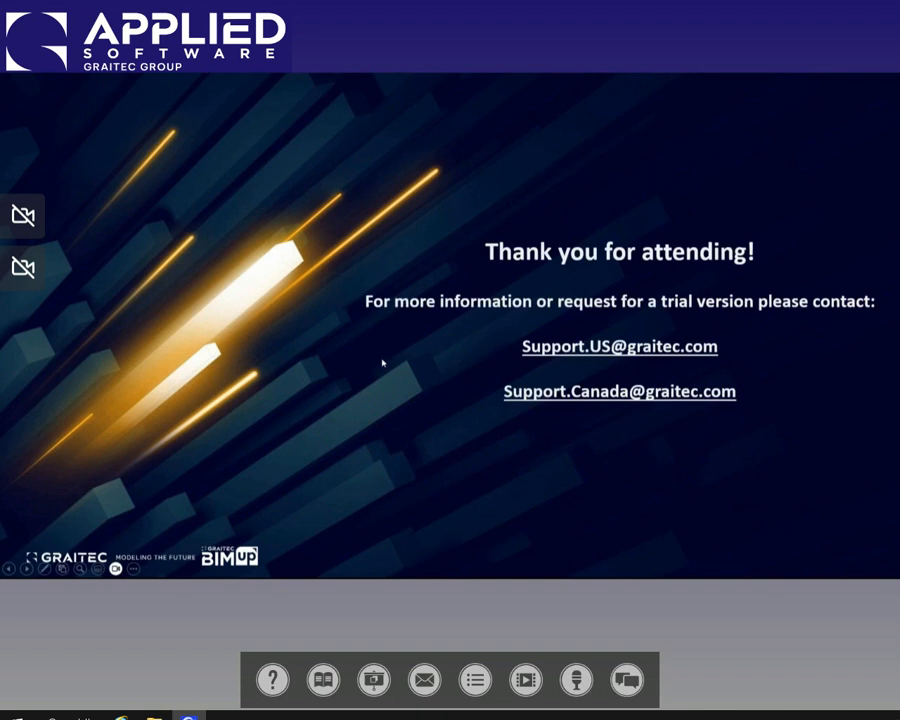